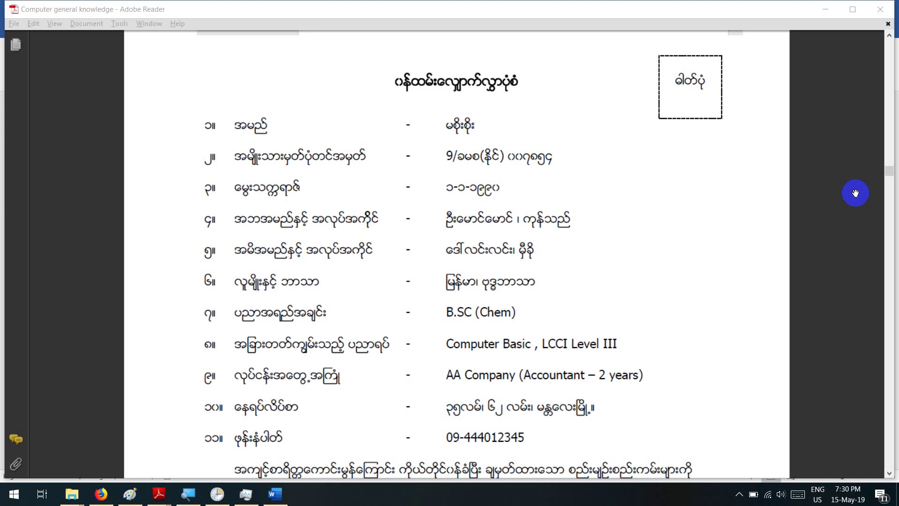
Step: Switch from the Adobe Reader form to the blank Word document, Document1
{"action": "left_click", "coordinate": [278, 493]}
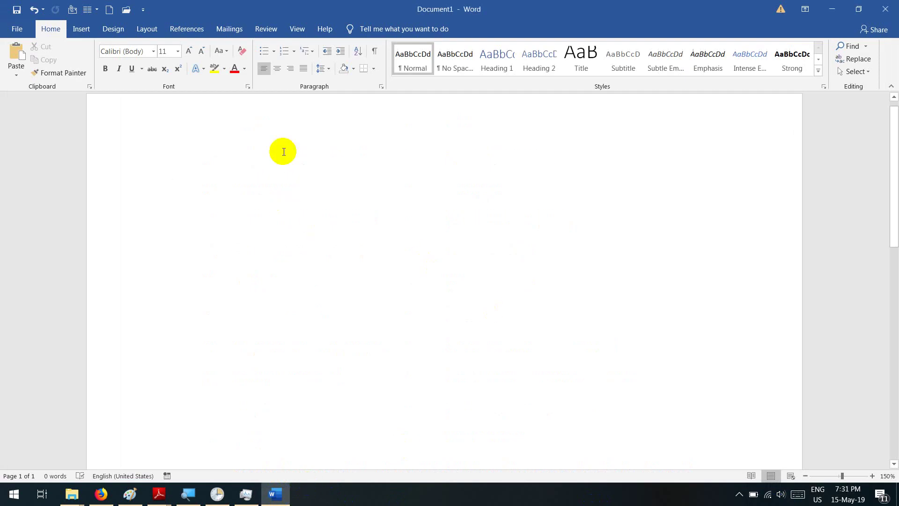
Step: Set the typing font to Zawgyi-One
{"action": "left_click", "coordinate": [116, 51]}
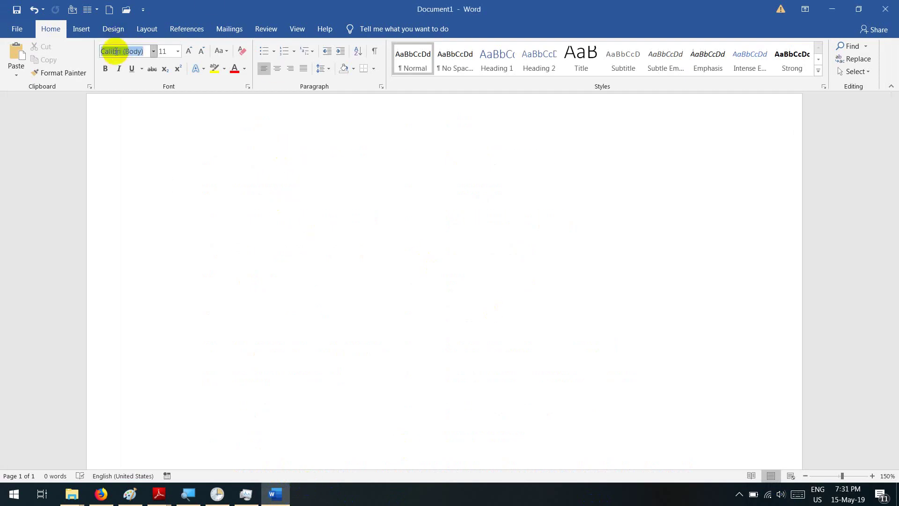
{"action": "type", "text": "Zawgyi-One"}
{"action": "key", "text": "Return"}
Step: Type trial words across the default tab stops, then clear the page again
{"action": "left_click", "coordinate": [189, 51]}
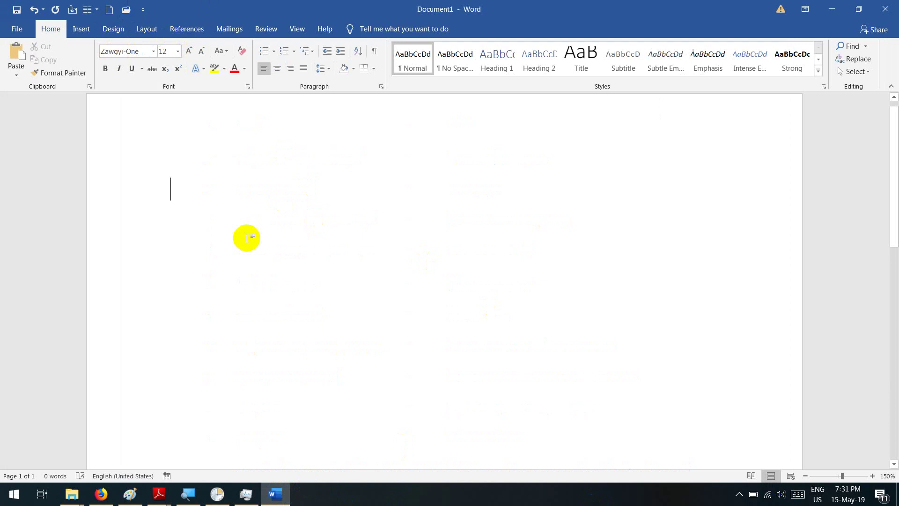
{"action": "type", "text": "eioruwoe"}
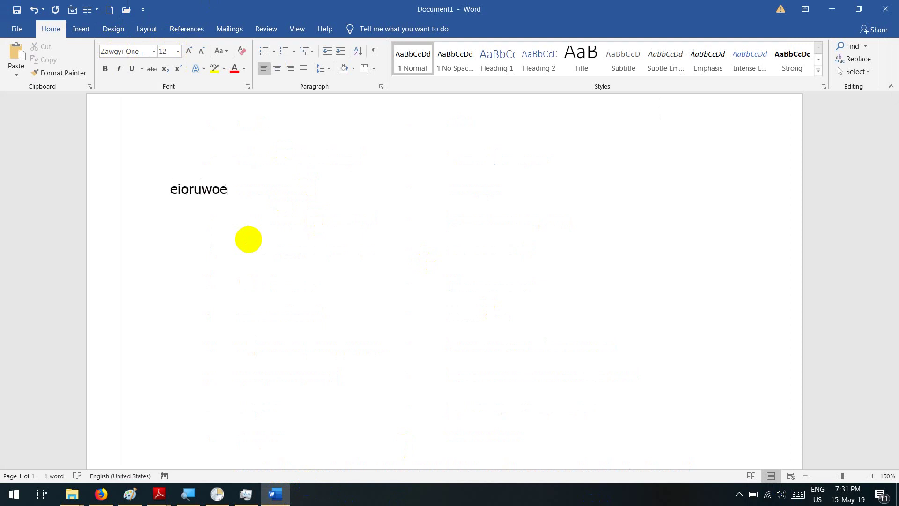
{"action": "key", "text": "Tab"}
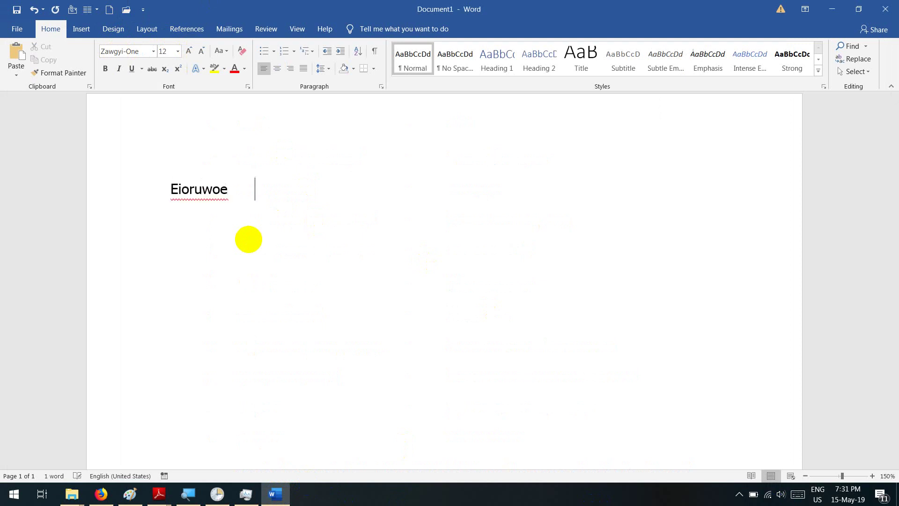
{"action": "key", "text": "Tab"}
{"action": "key", "text": "Tab"}
{"action": "key", "text": "Tab"}
{"action": "key", "text": "Tab"}
{"action": "type", "text": "iuo\t"}
{"action": "type", "text": "u\tuo\tuoiu\tuoi"}
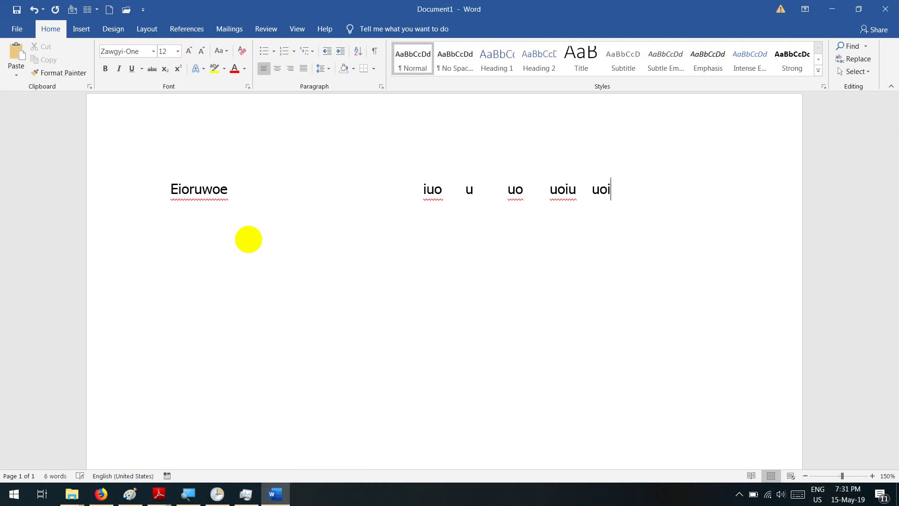
{"action": "key", "text": "ctrl+a"}
{"action": "key", "text": "BackSpace"}
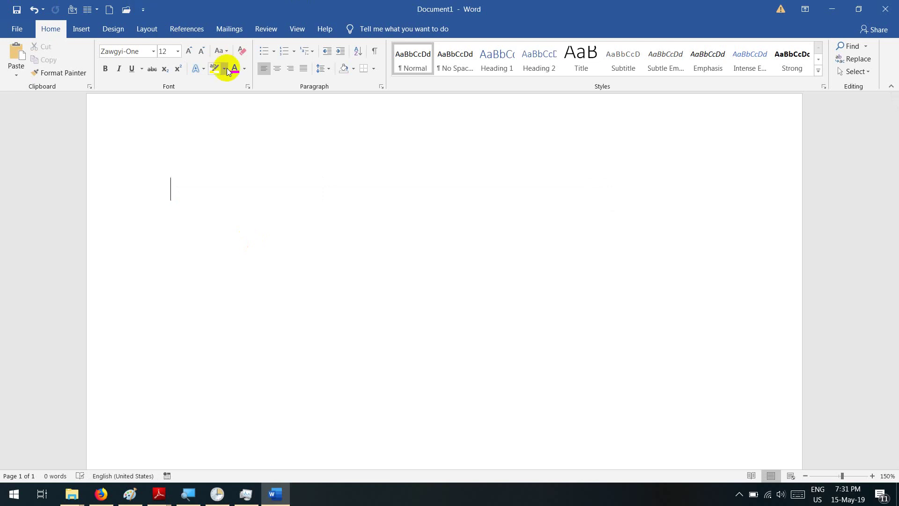
Step: Show the ruler from the View tab and cycle the tab selector back to Left Tab
{"action": "left_click", "coordinate": [291, 30]}
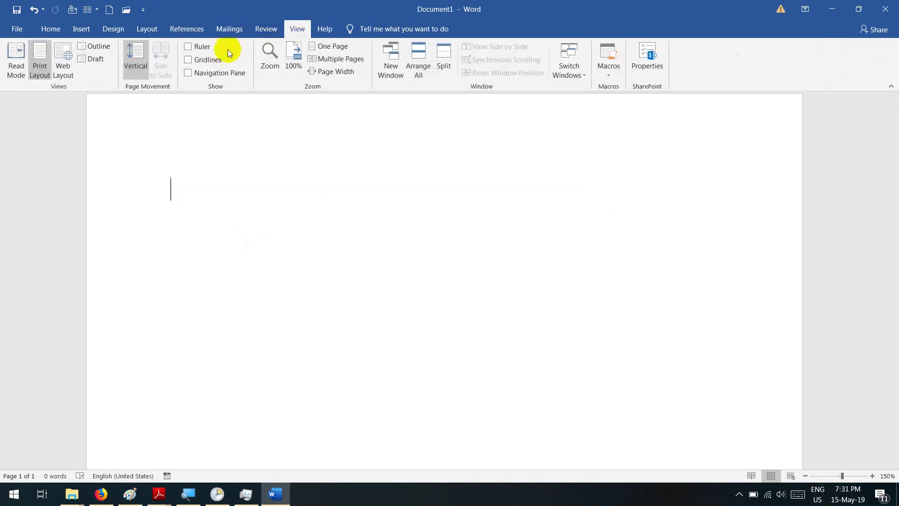
{"action": "left_click", "coordinate": [189, 47]}
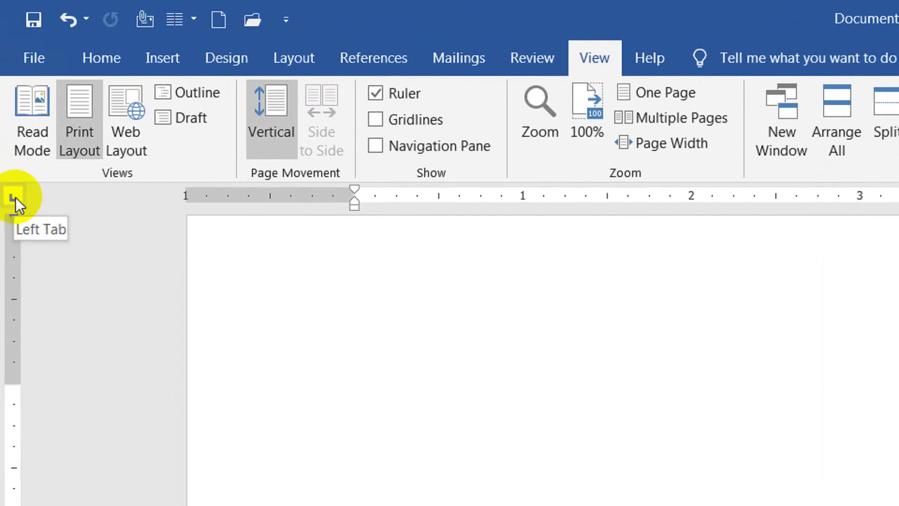
{"action": "left_click", "coordinate": [13, 198]}
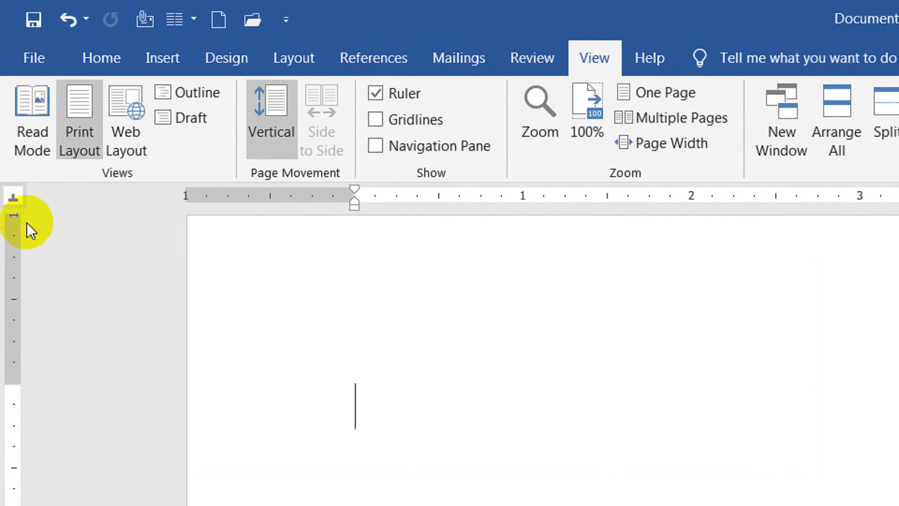
{"action": "left_click", "coordinate": [12, 198]}
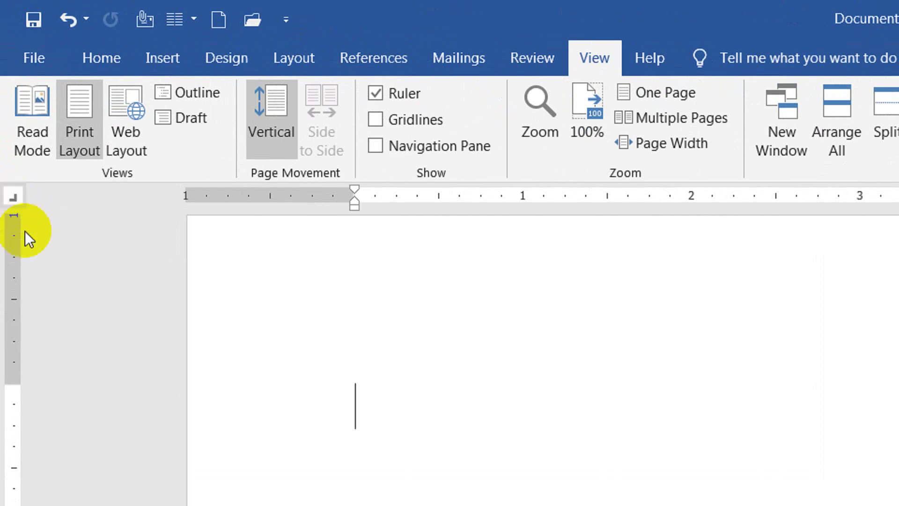
{"action": "left_click", "coordinate": [14, 199]}
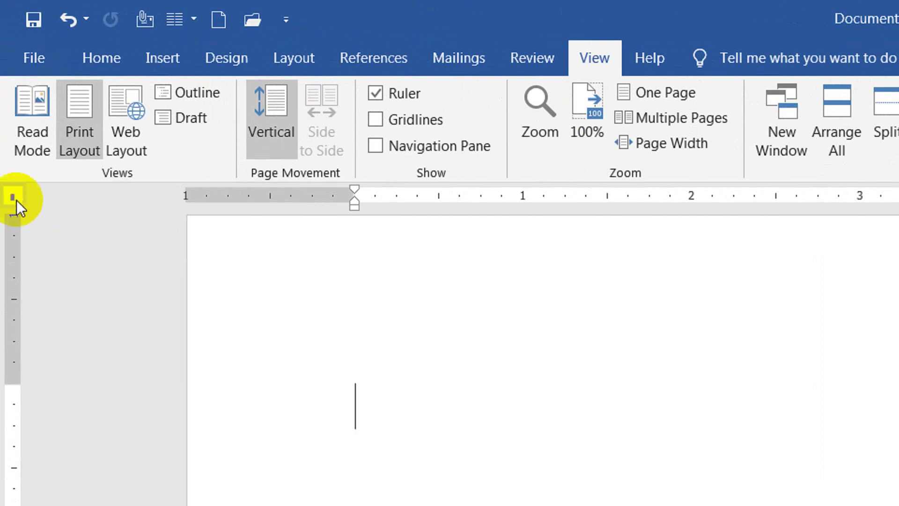
{"action": "left_click", "coordinate": [14, 199]}
{"action": "left_click", "coordinate": [15, 199]}
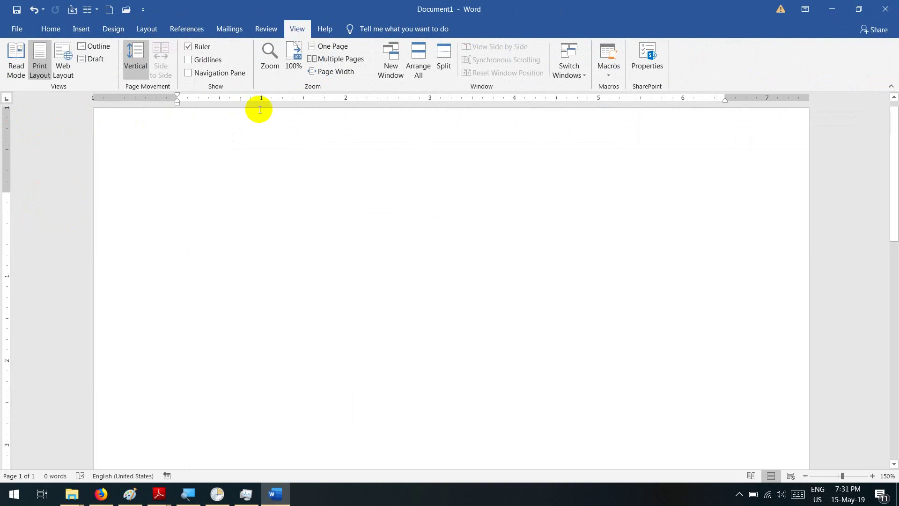
Step: Try left tab stops at 1" and 3", undo them, and reset the selector to Left
{"action": "left_click", "coordinate": [261, 100]}
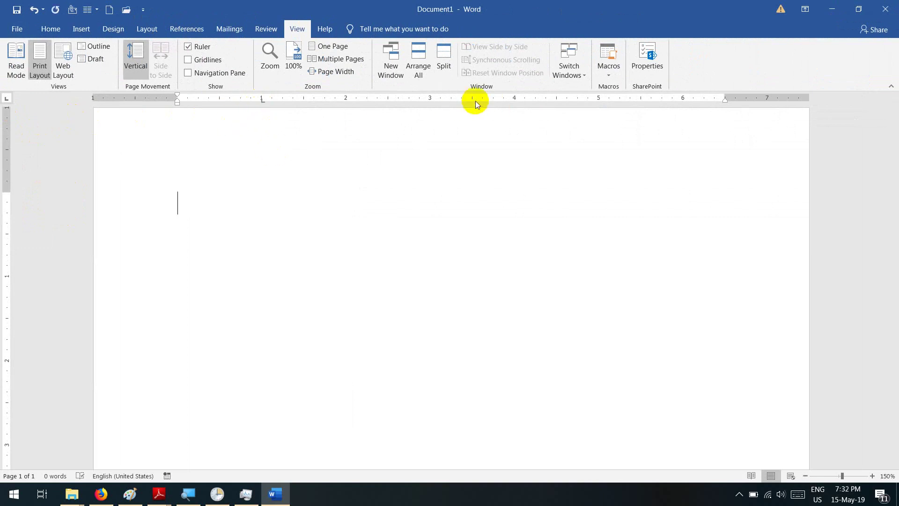
{"action": "left_click", "coordinate": [432, 99]}
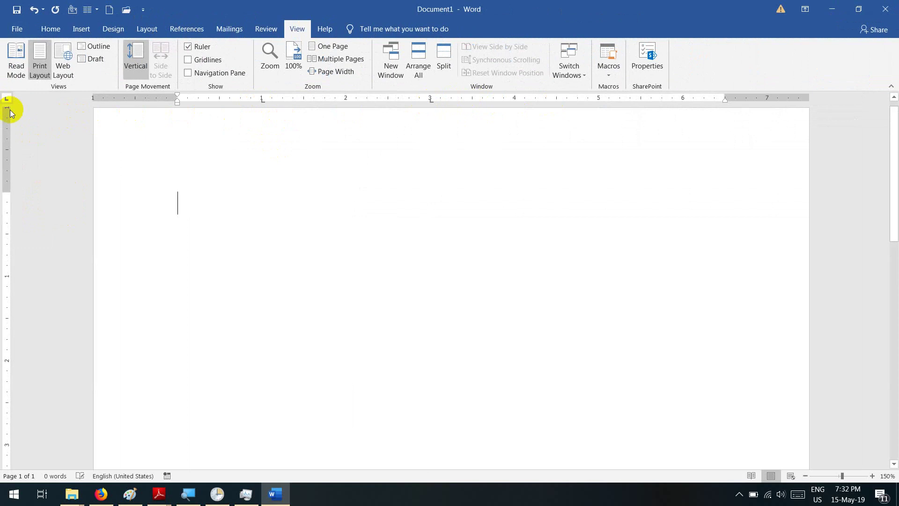
{"action": "key", "text": "ctrl+z"}
{"action": "key", "text": "ctrl+z"}
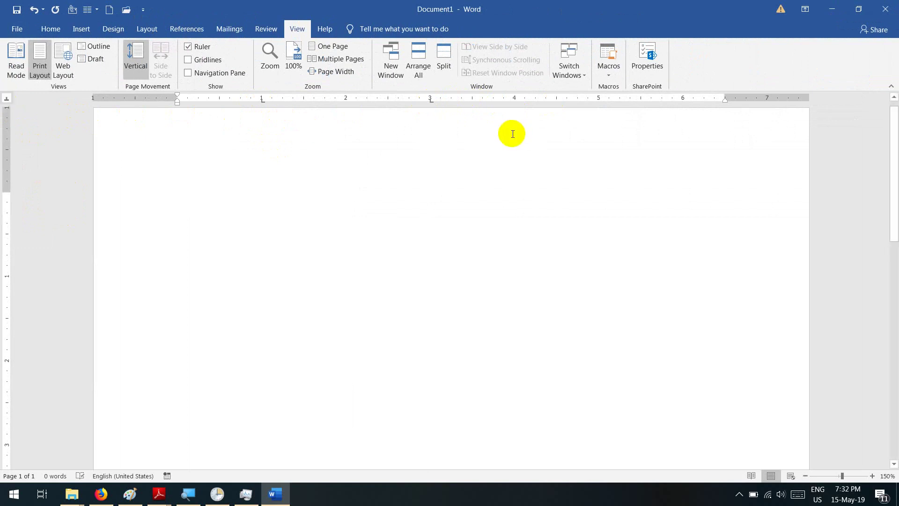
{"action": "left_click", "coordinate": [8, 100]}
{"action": "left_click", "coordinate": [8, 100]}
{"action": "left_click", "coordinate": [8, 101]}
{"action": "left_click", "coordinate": [8, 102]}
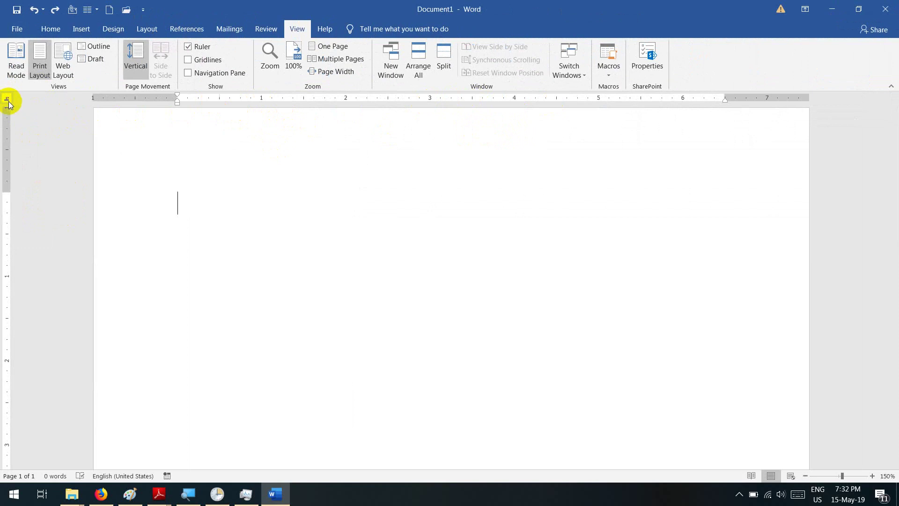
{"action": "left_click", "coordinate": [9, 104]}
{"action": "left_click", "coordinate": [8, 105]}
{"action": "left_click", "coordinate": [9, 108]}
{"action": "left_click", "coordinate": [6, 102]}
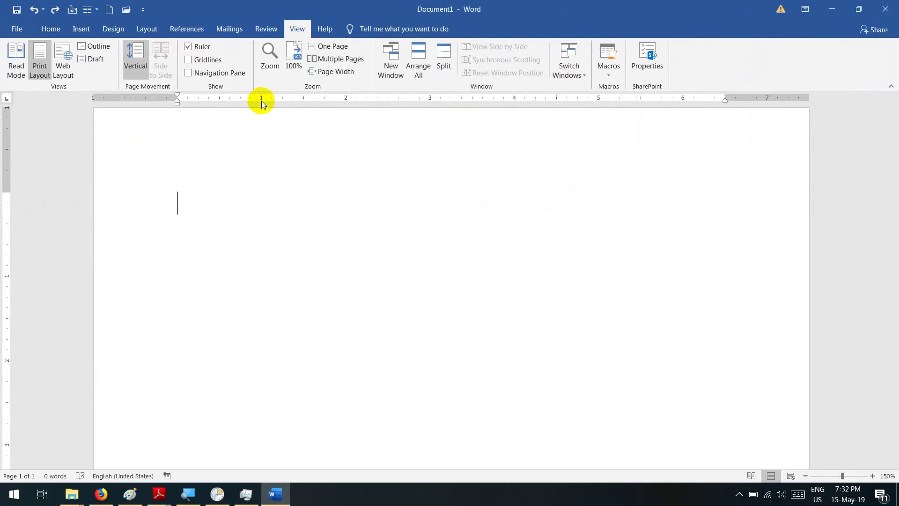
Step: Place a left stop at 1", a centre stop at 3.5" and a right stop at 6"
{"action": "left_click", "coordinate": [262, 99]}
{"action": "left_click", "coordinate": [10, 133]}
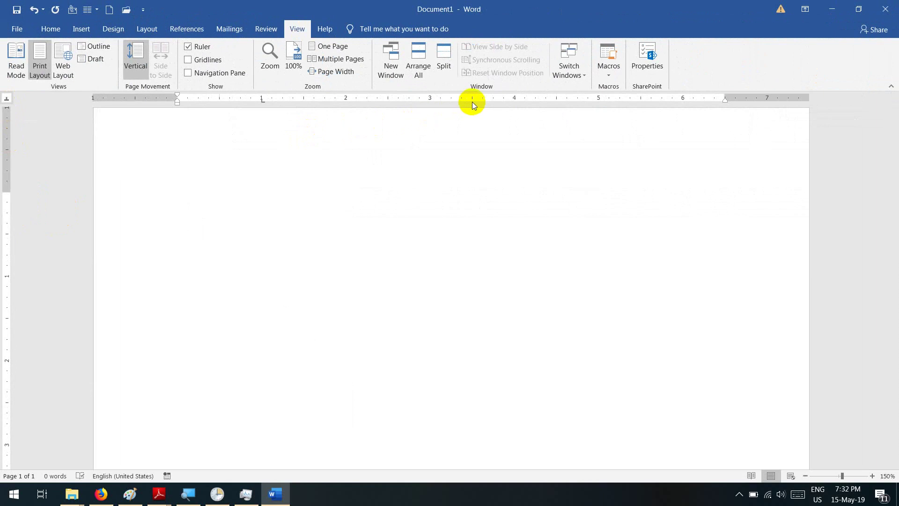
{"action": "left_click", "coordinate": [471, 100]}
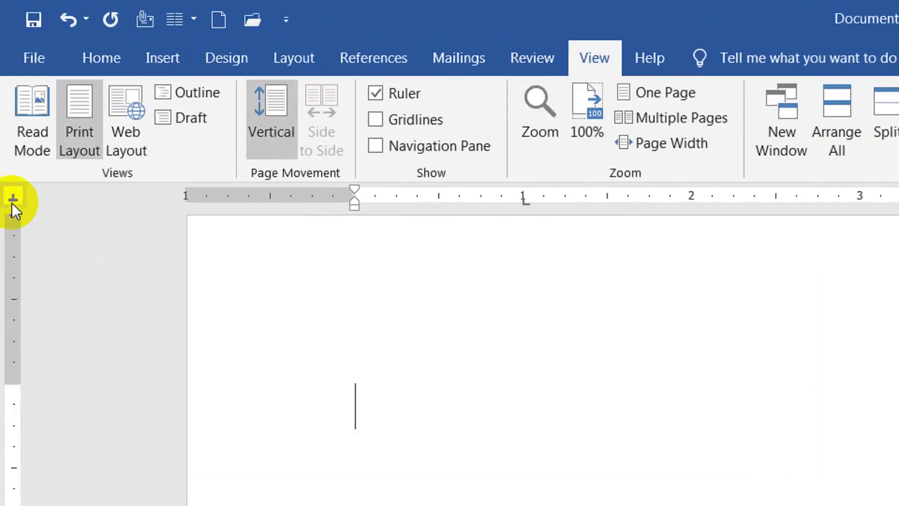
{"action": "left_click", "coordinate": [6, 99]}
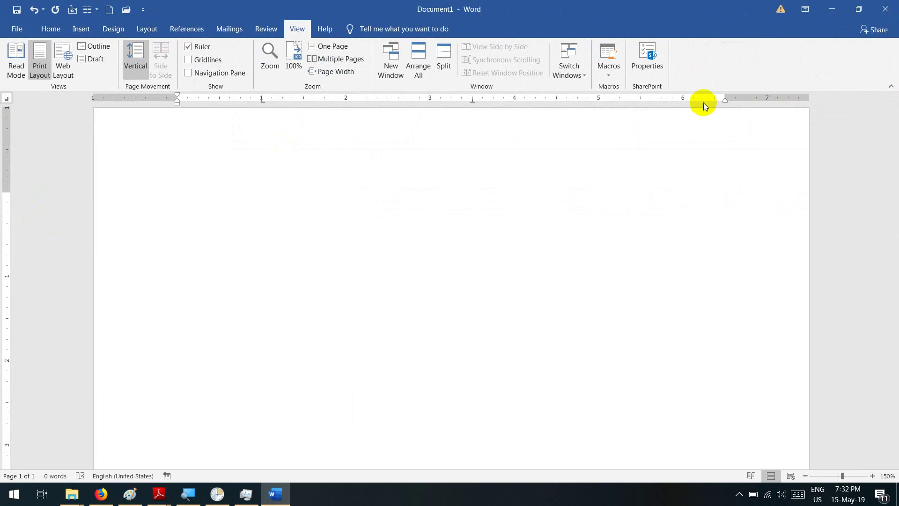
{"action": "left_click", "coordinate": [684, 100]}
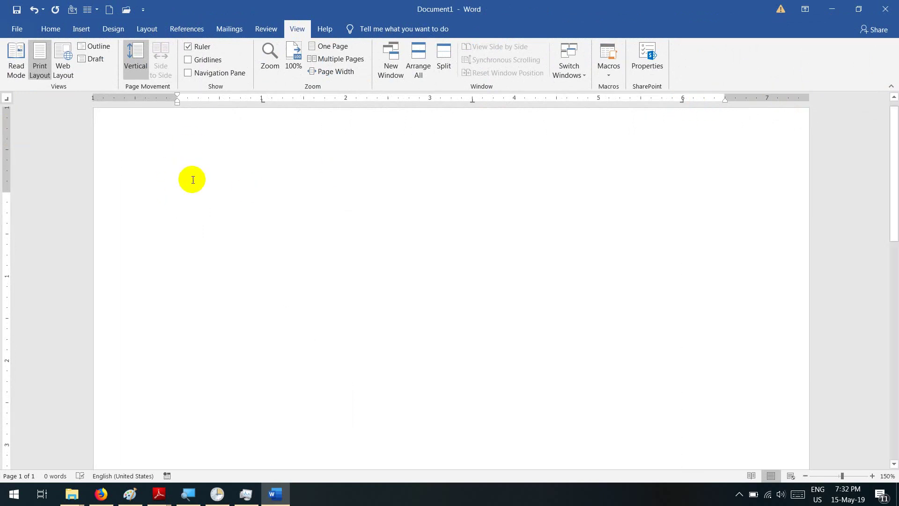
Step: Type the first sample row with words on the 1", 3.5" and 6" stops
{"action": "type", "text": "kdf"}
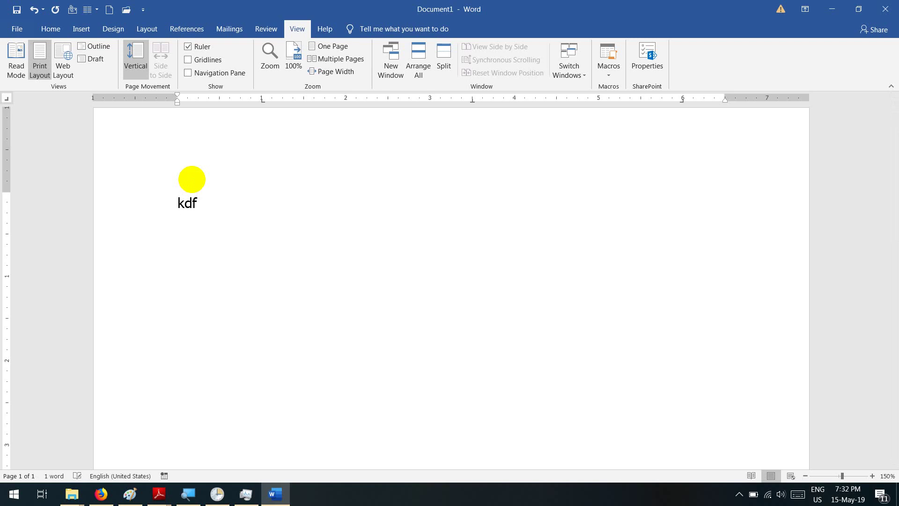
{"action": "key", "text": "Tab"}
{"action": "type", "text": "oweiurowieu"}
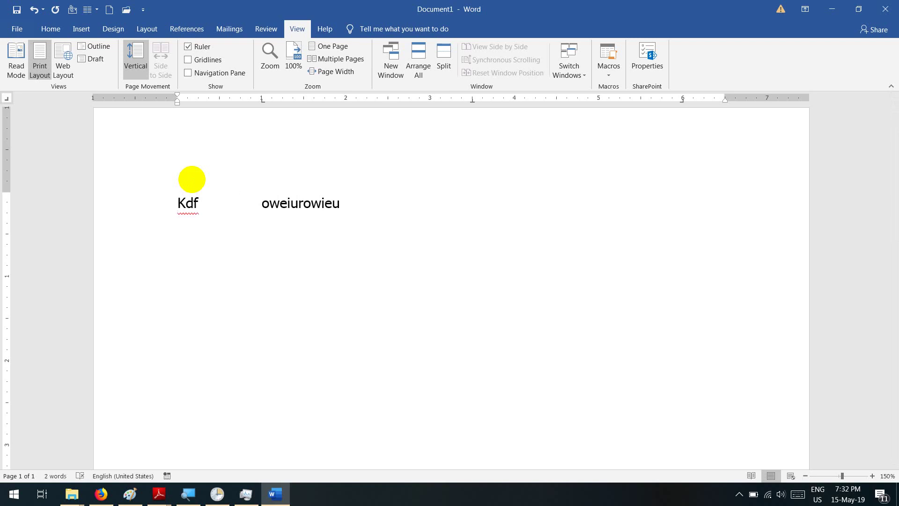
{"action": "key", "text": "Tab"}
{"action": "type", "text": "oweurwoeiurou"}
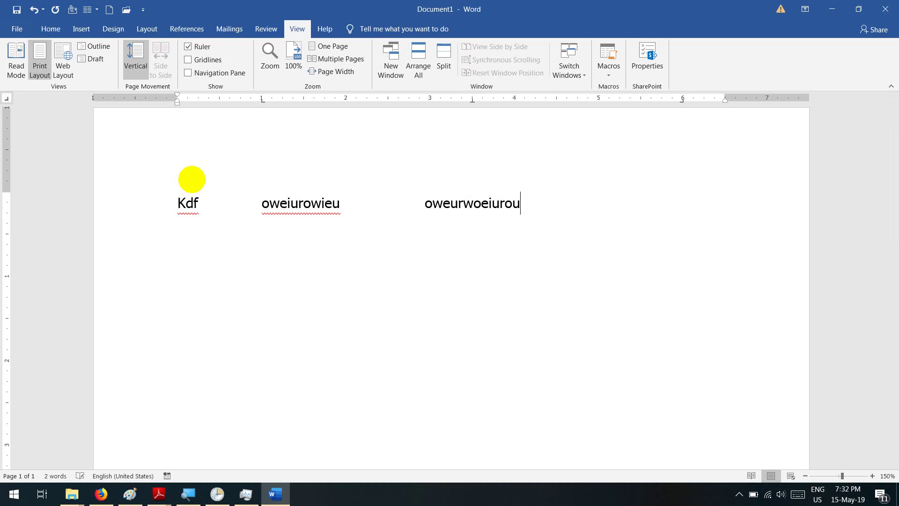
{"action": "type", "text": "oiuoiu"}
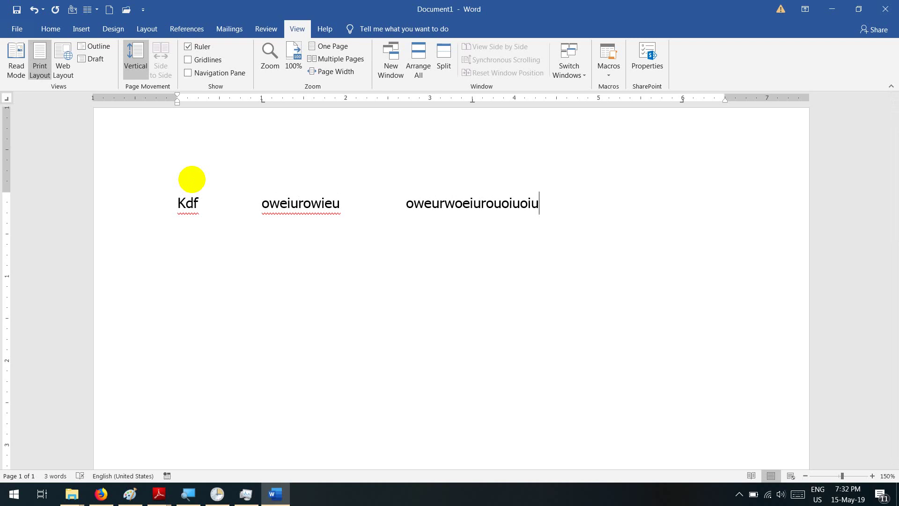
{"action": "key", "text": "Tab"}
{"action": "type", "text": "woierowieuroiu"}
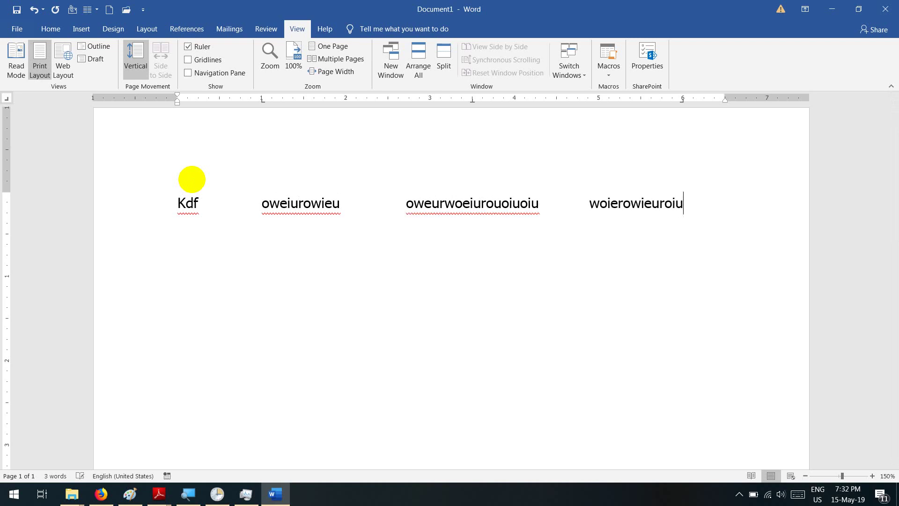
{"action": "key", "text": "Return"}
Step: Type three more tab-separated sample rows and start an empty line below them
{"action": "type", "text": "oweiur"}
{"action": "key", "text": "Tab"}
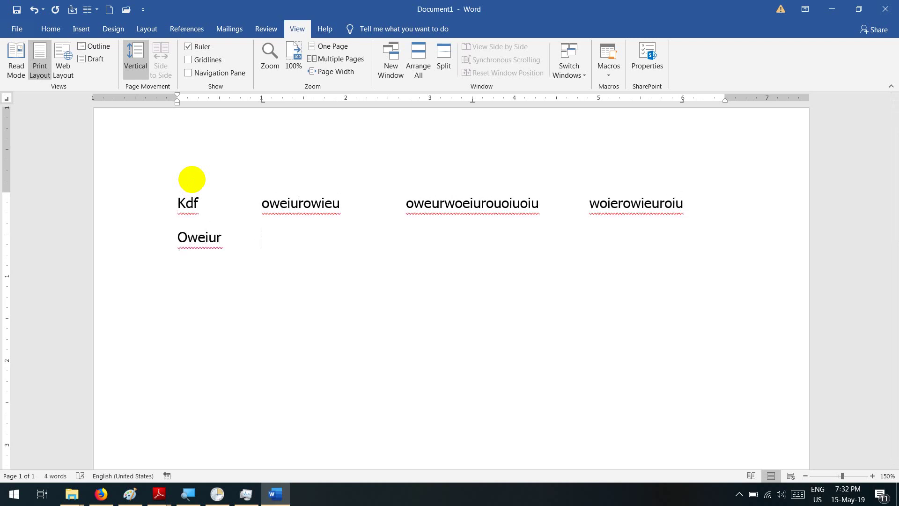
{"action": "type", "text": "oiwueoiu\tuoiuwoi\tuoiuoifu"}
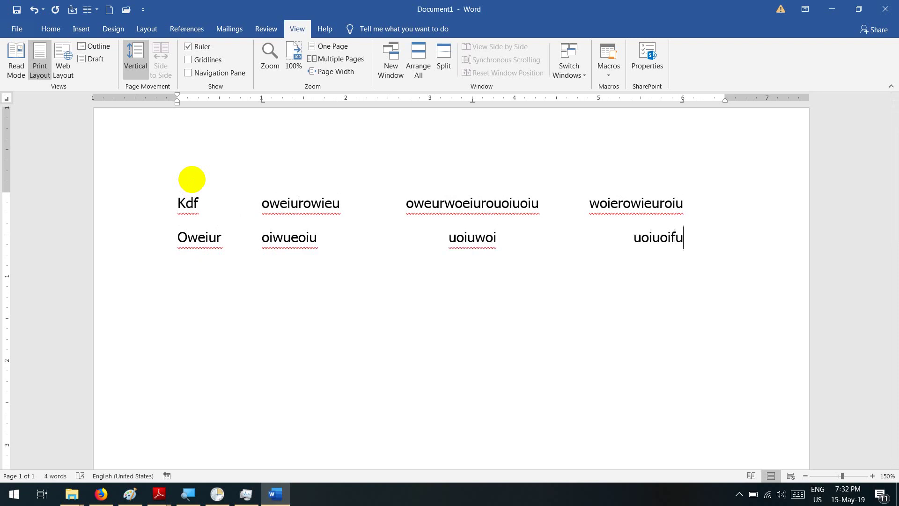
{"action": "key", "text": "Return"}
{"action": "type", "text": "uoiuou\tuoiuo\tu"}
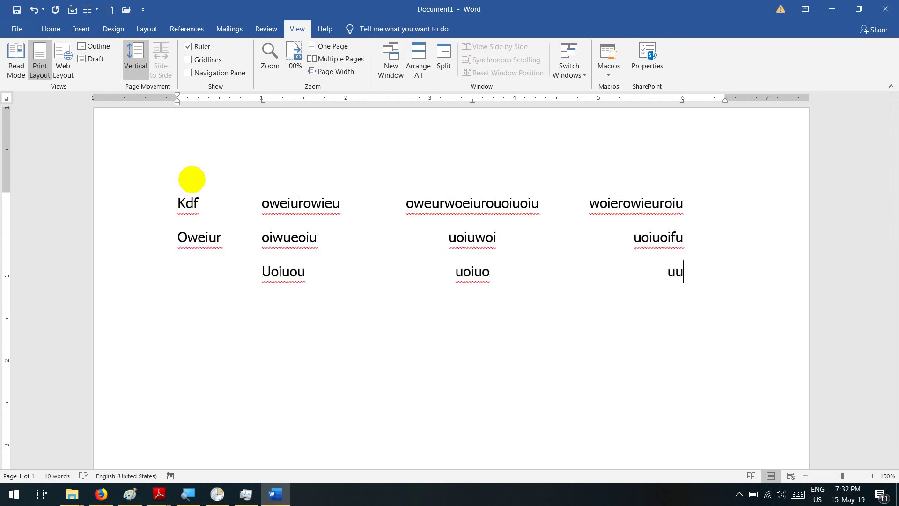
{"action": "type", "text": "uoiuoiu"}
{"action": "key", "text": "Return"}
{"action": "type", "text": "uoiuoifu\t"}
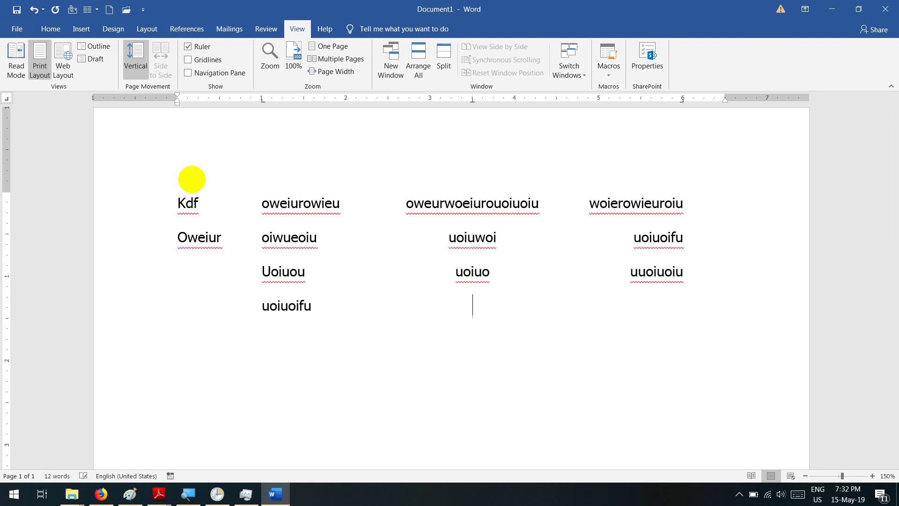
{"action": "type", "text": "uoiuiououi\tuoiuoi"}
{"action": "key", "text": "Return"}
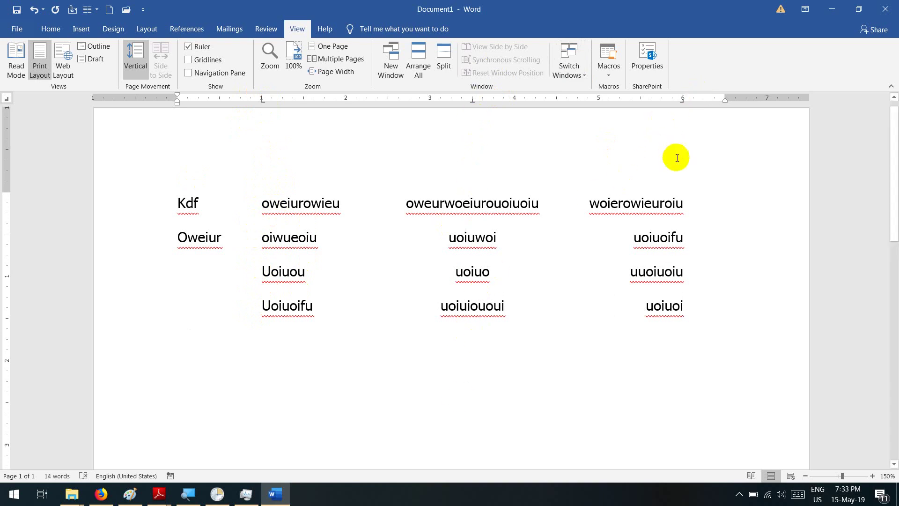
Step: From the empty line below the rows, open the Tabs dialog via the 1" ruler stop
{"action": "left_click_drag", "start_coordinate": [663, 274], "coordinate": [682, 277]}
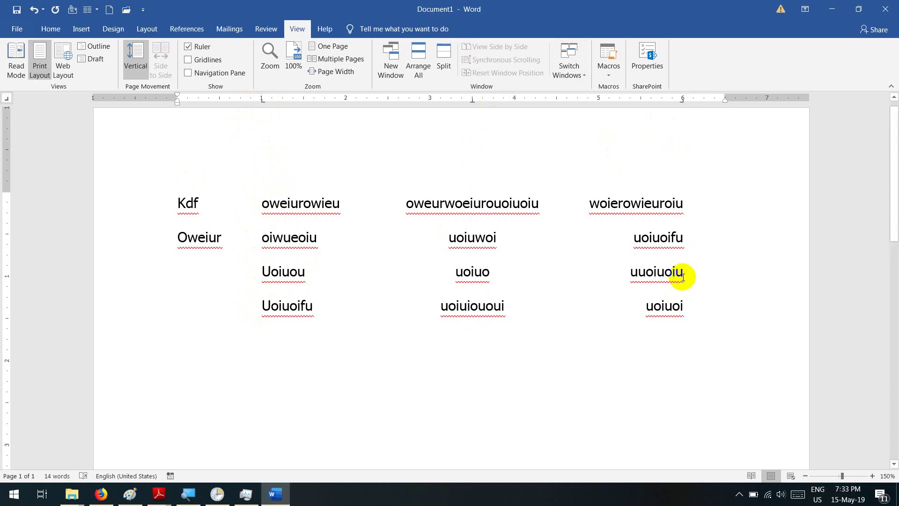
{"action": "key", "text": "ctrl+End"}
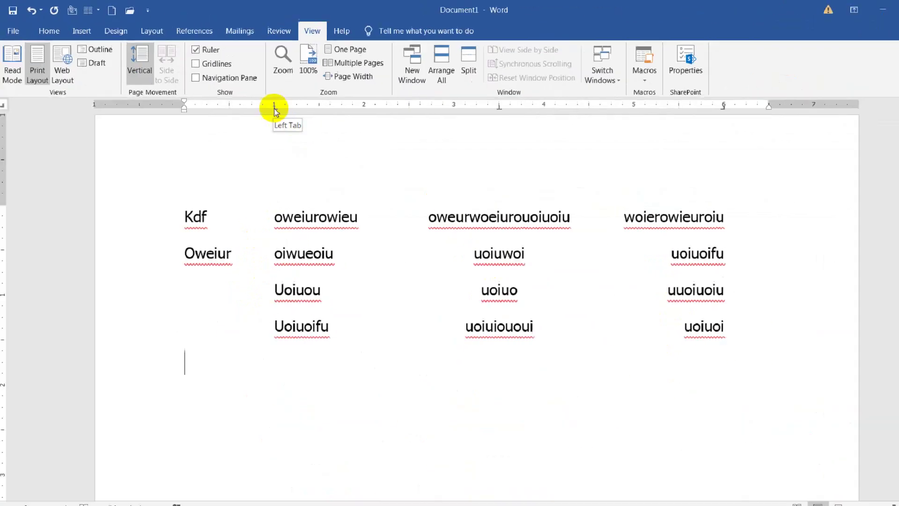
{"action": "left_click", "coordinate": [261, 101]}
{"action": "left_click", "coordinate": [261, 100]}
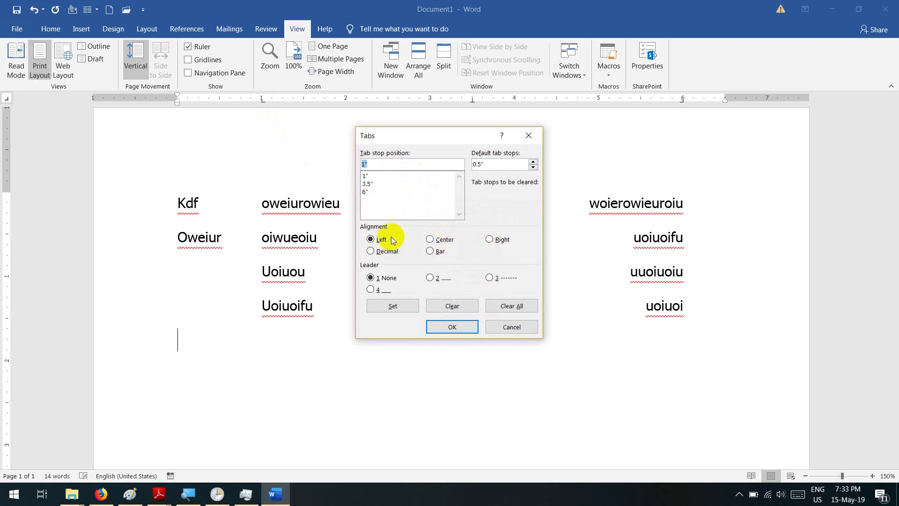
Step: Change the 1" tab stop to Center alignment and apply it
{"action": "left_click", "coordinate": [431, 240]}
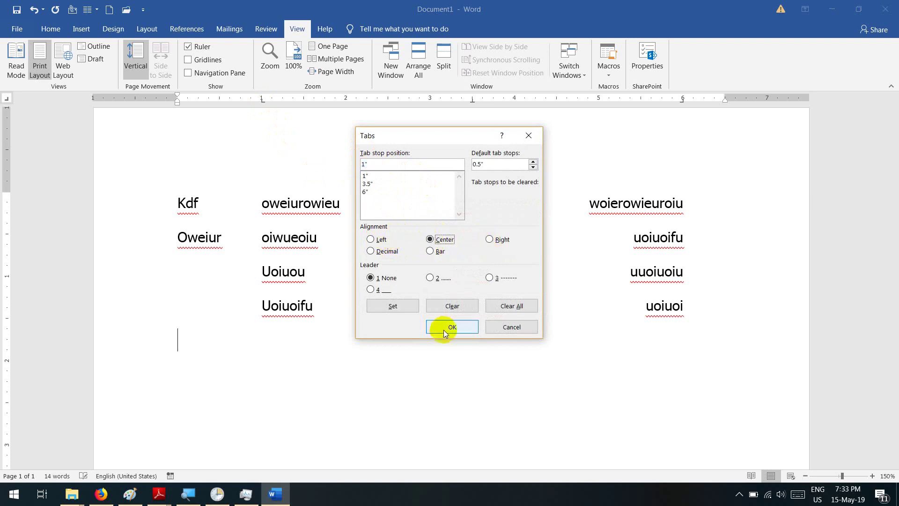
{"action": "left_click", "coordinate": [444, 329]}
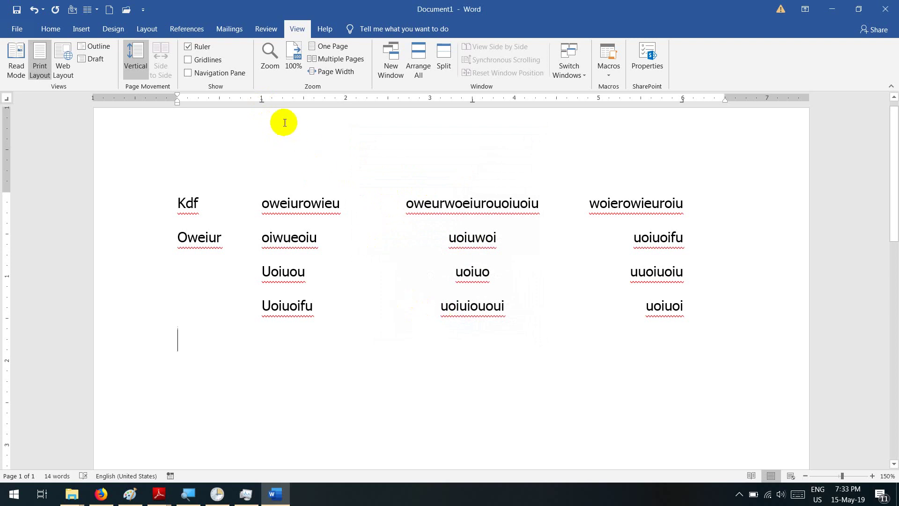
Step: Type three test lines on the centred 1" tab stop
{"action": "key", "text": "Tab"}
{"action": "type", "text": "iue"}
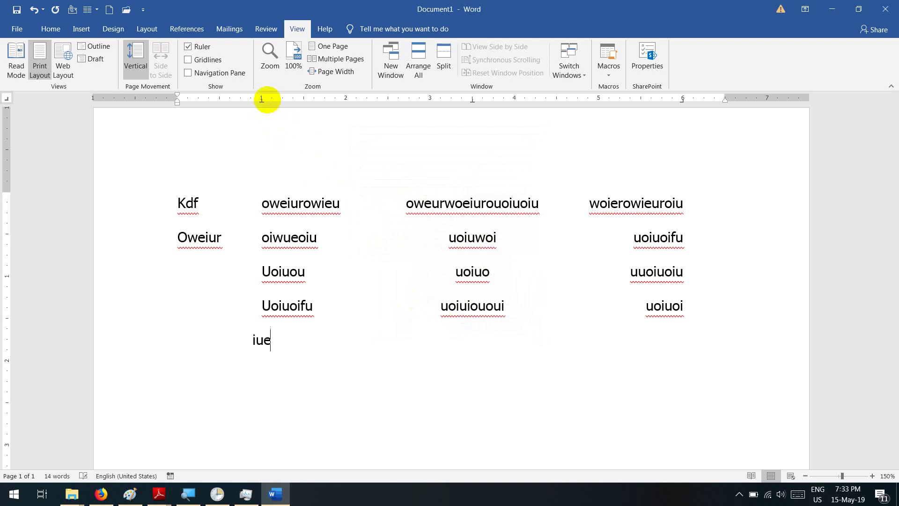
{"action": "type", "text": "oiuiouoiu"}
{"action": "key", "text": "Return"}
{"action": "key", "text": "Tab"}
{"action": "type", "text": "uoieu"}
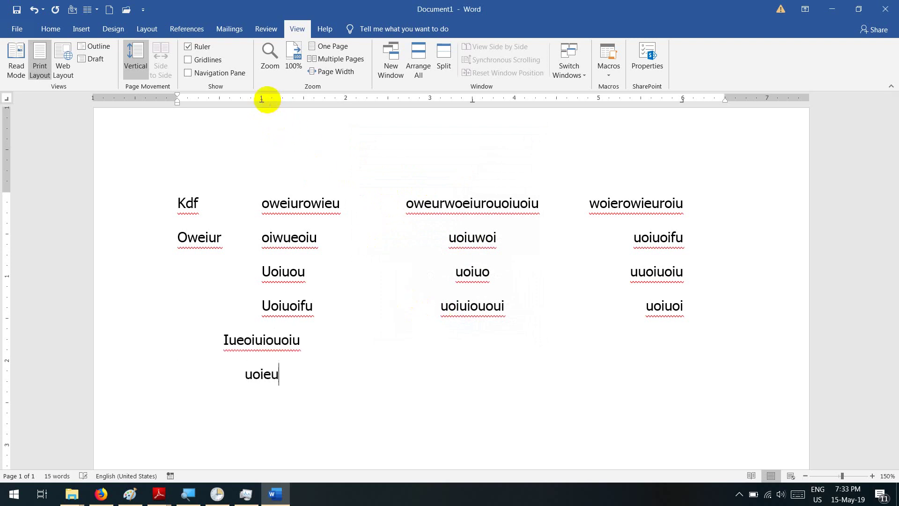
{"action": "type", "text": "oiu"}
{"action": "key", "text": "Return"}
{"action": "key", "text": "Tab"}
{"action": "type", "text": "uoiuoiuoiu"}
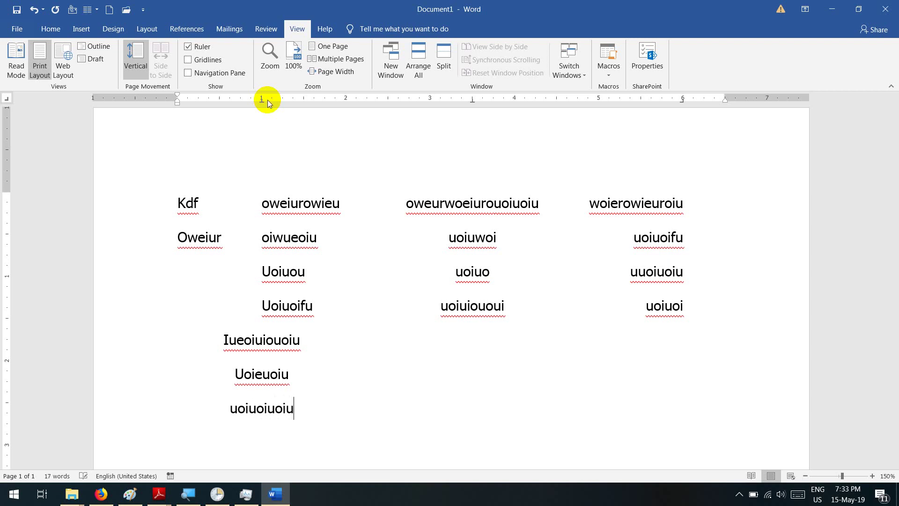
Step: Delete all practice text and compare with the Adobe Reader form before returning to Word
{"action": "key", "text": "ctrl+a"}
{"action": "key", "text": "Delete"}
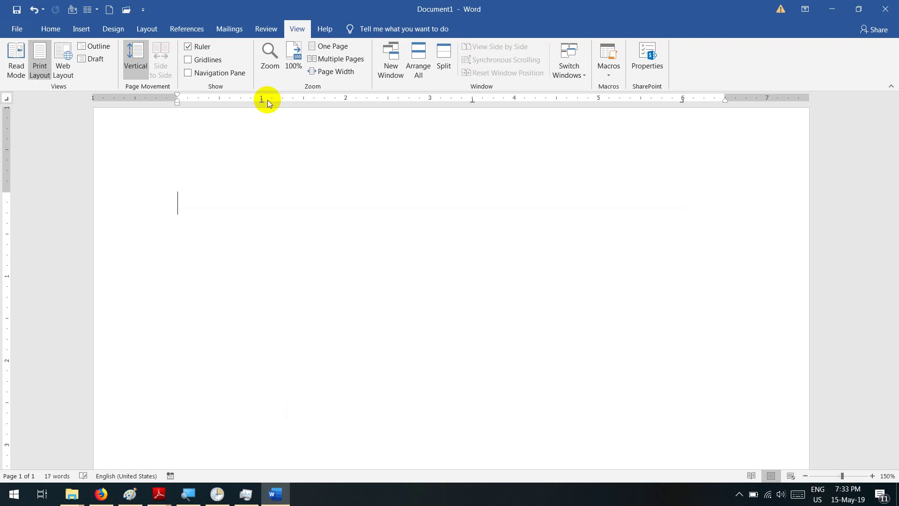
{"action": "key", "text": "alt+Tab"}
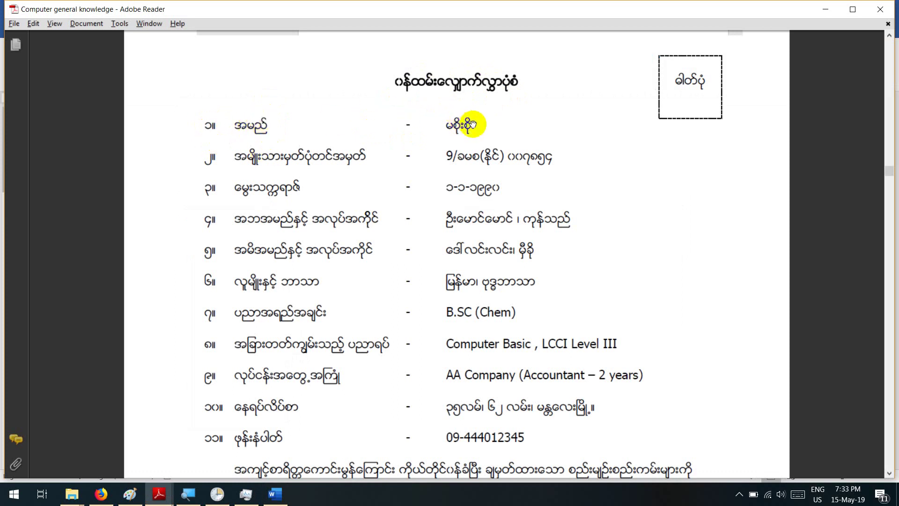
{"action": "key", "text": "alt+Tab"}
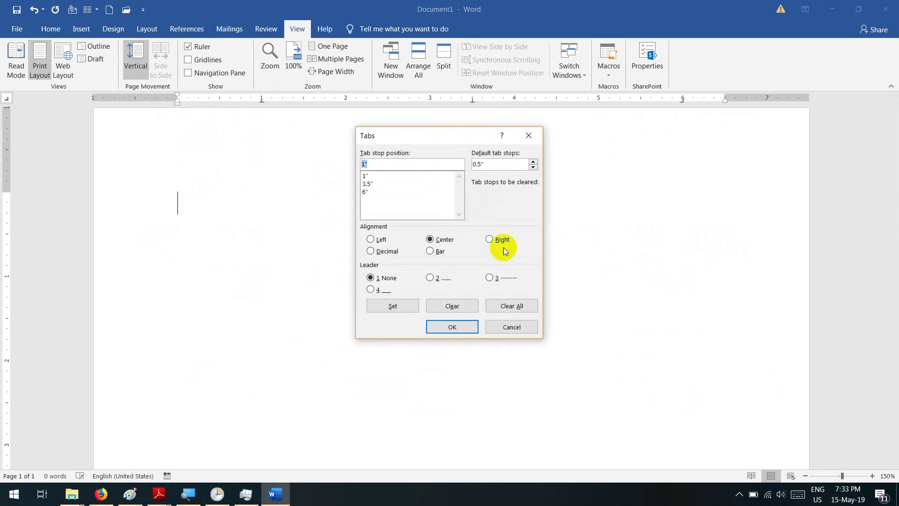
Step: Clear all tab stops and choose the title font on the Home tab
{"action": "left_click", "coordinate": [510, 307]}
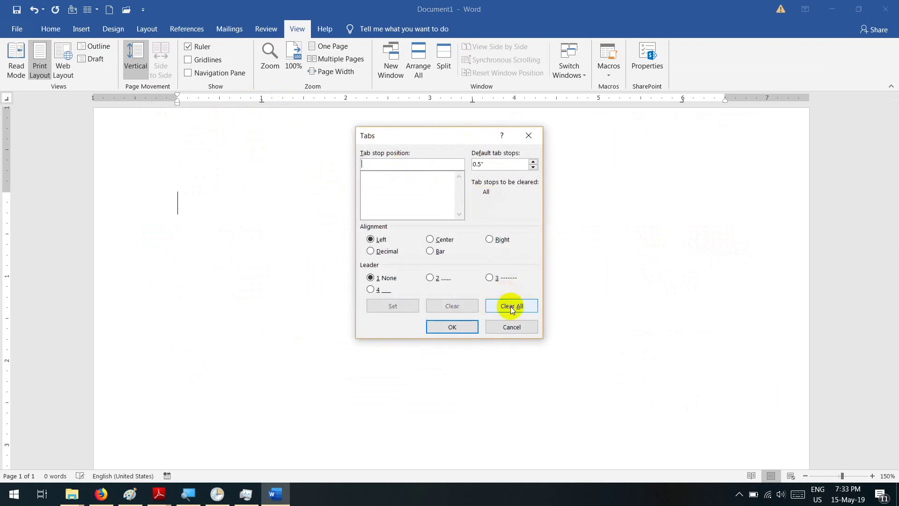
{"action": "left_click", "coordinate": [461, 327]}
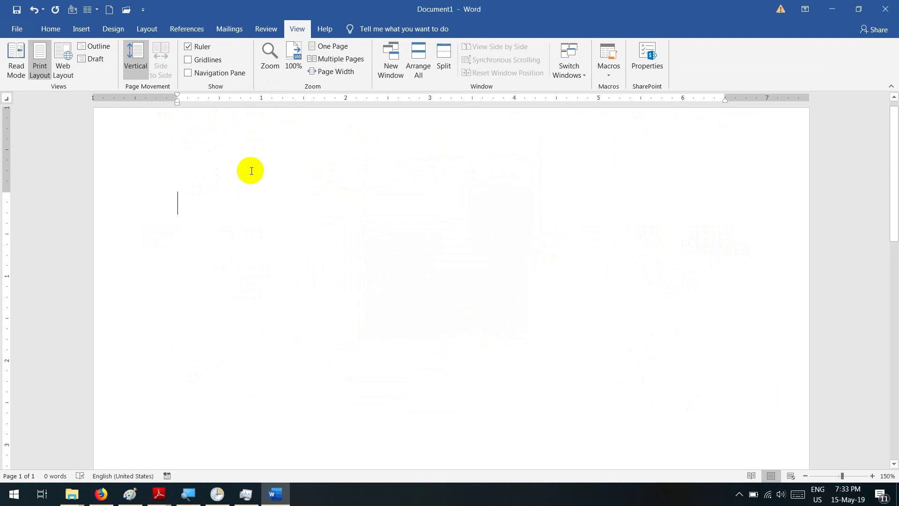
{"action": "left_click", "coordinate": [51, 28]}
{"action": "left_click", "coordinate": [120, 51]}
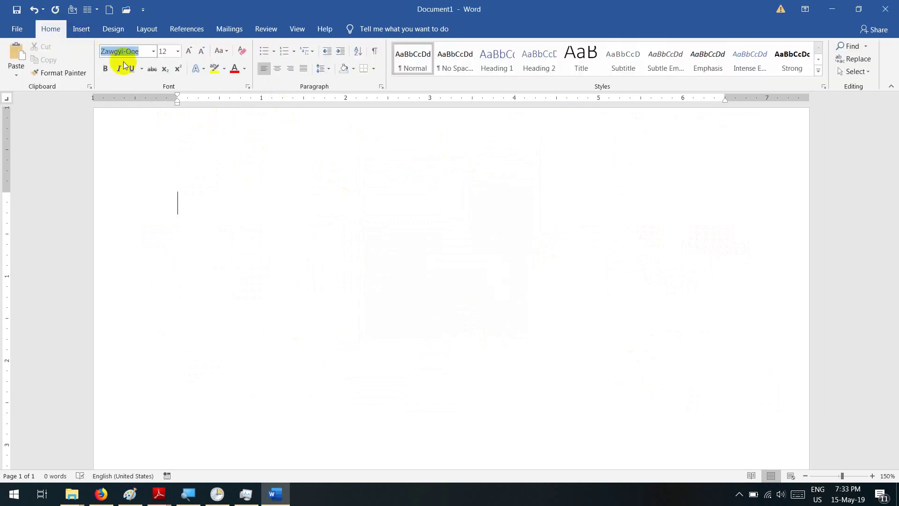
{"action": "left_click", "coordinate": [198, 203]}
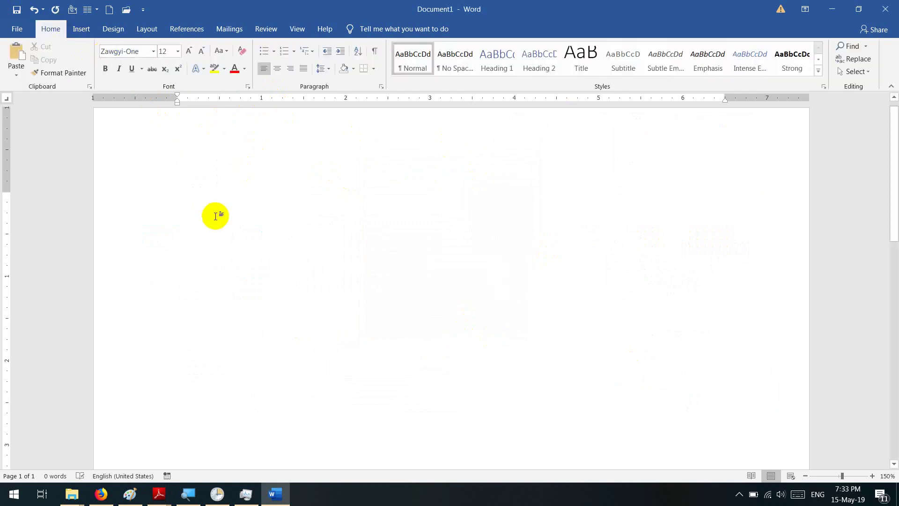
Step: Type the Burmese title ဝန္းထမ္းေလွ်ာက္လႊာပံုစံ, centre it, and start new lines below
{"action": "type", "text": "ဝန္း"}
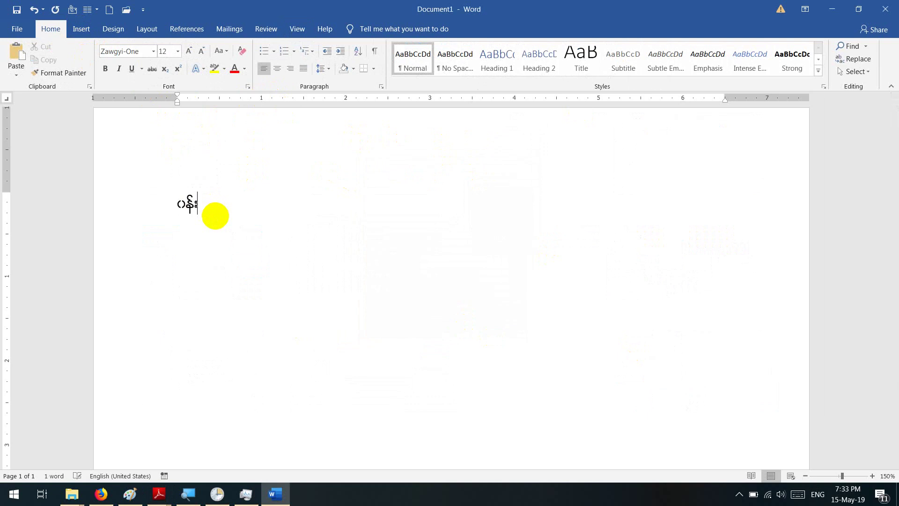
{"action": "type", "text": "ထမ္းေလွ်ာက္လ"}
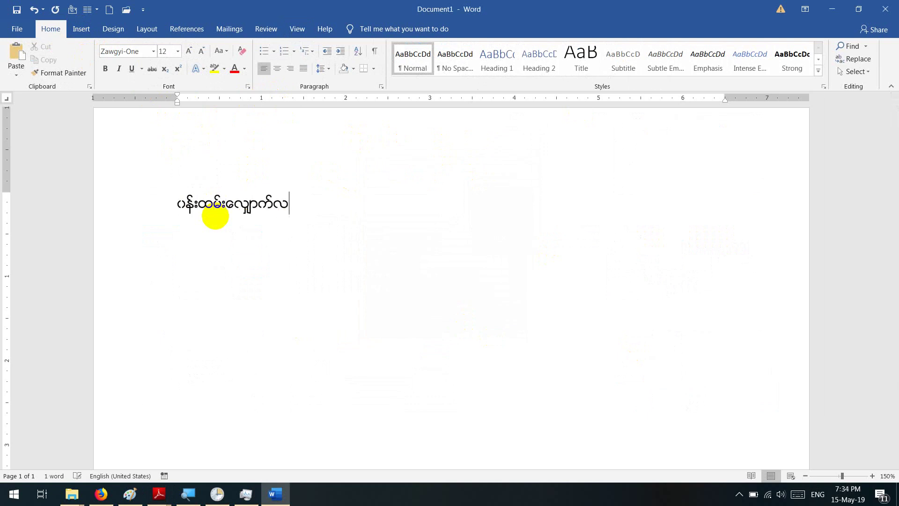
{"action": "type", "text": "ႊာပံုစ"}
{"action": "left_click", "coordinate": [277, 68]}
{"action": "type", "text": "ံစ"}
{"action": "key", "text": "Return"}
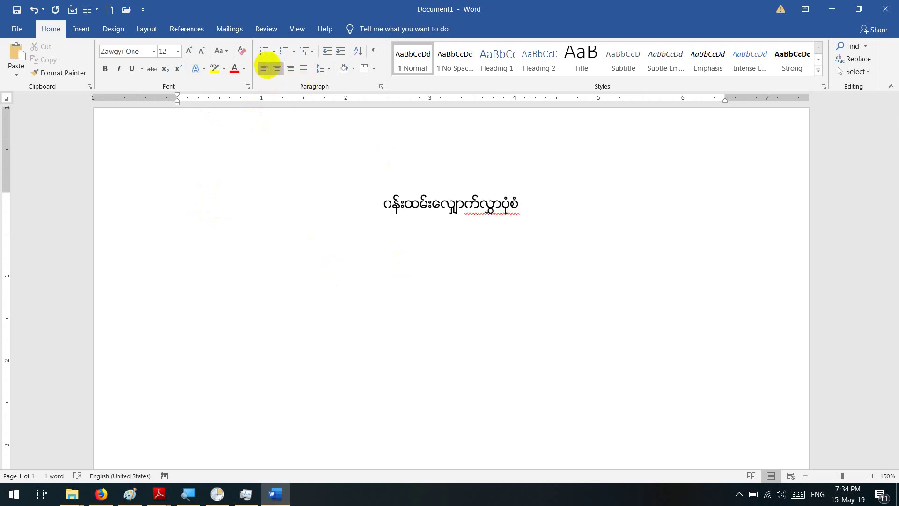
{"action": "key", "text": "Return"}
Step: Left-align and build row ၁။ အမည် with new label, dash and value tab stops plus a sample name
{"action": "left_click", "coordinate": [265, 69]}
{"action": "type", "text": "၁"}
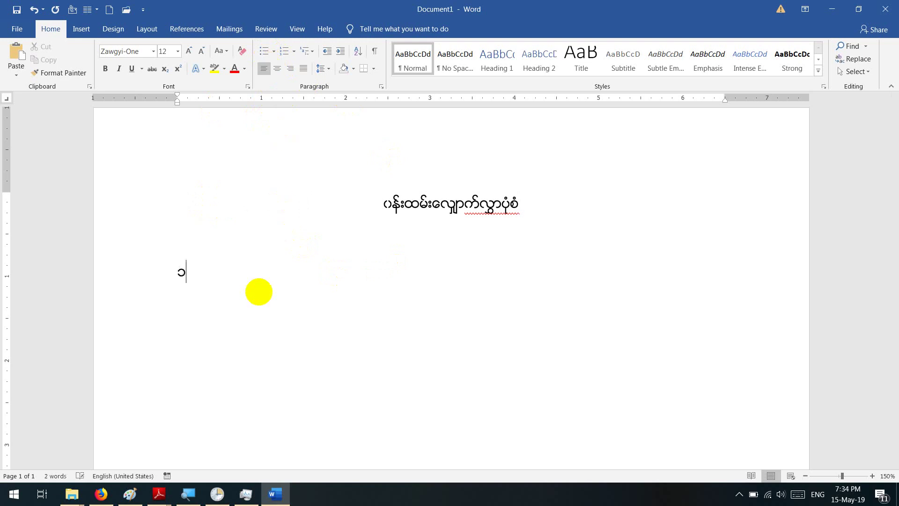
{"action": "type", "text": "။"}
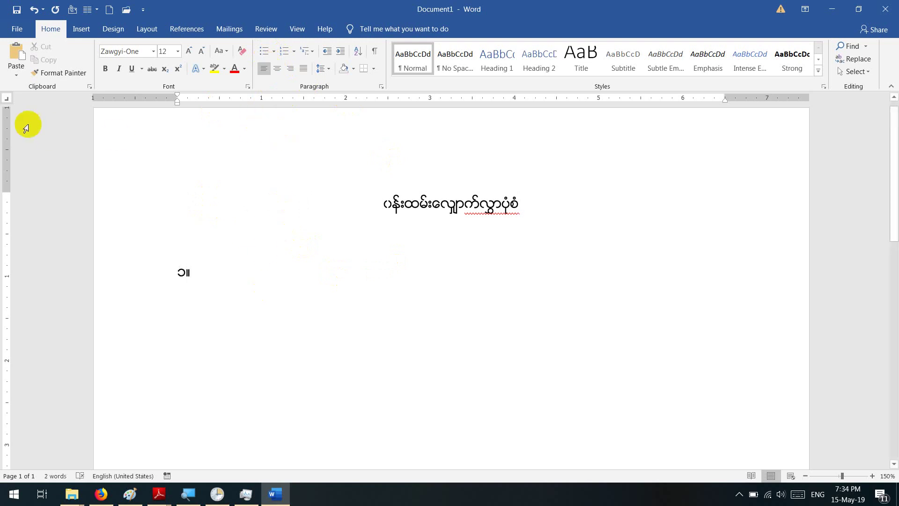
{"action": "left_click", "coordinate": [9, 97]}
{"action": "left_click", "coordinate": [8, 100]}
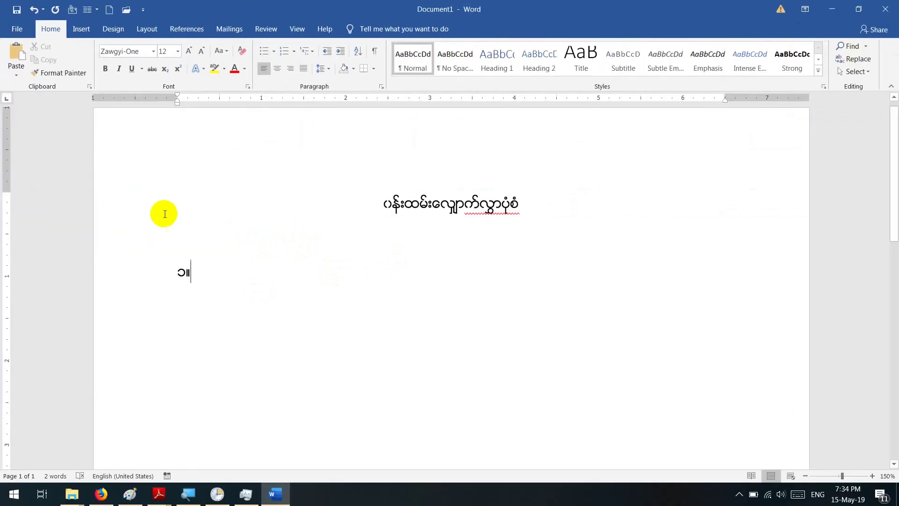
{"action": "left_click", "coordinate": [233, 99]}
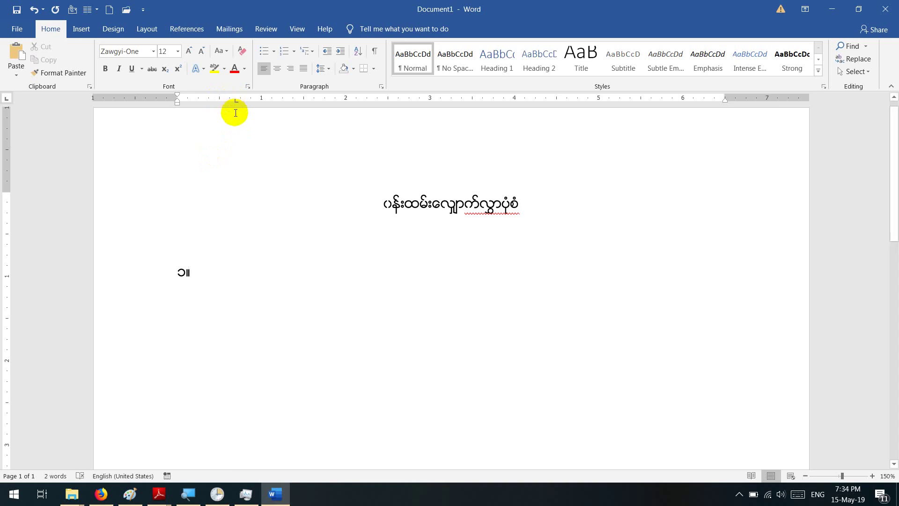
{"action": "key", "text": "Tab"}
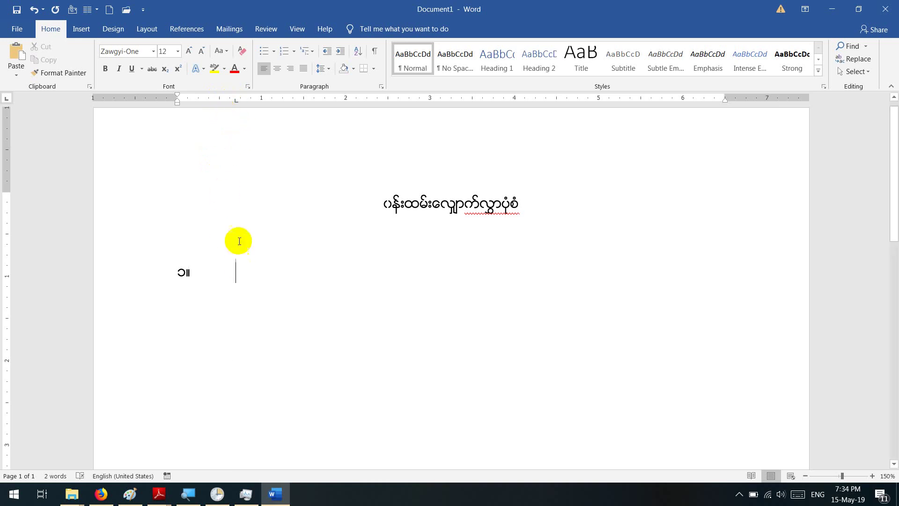
{"action": "type", "text": "အမည်"}
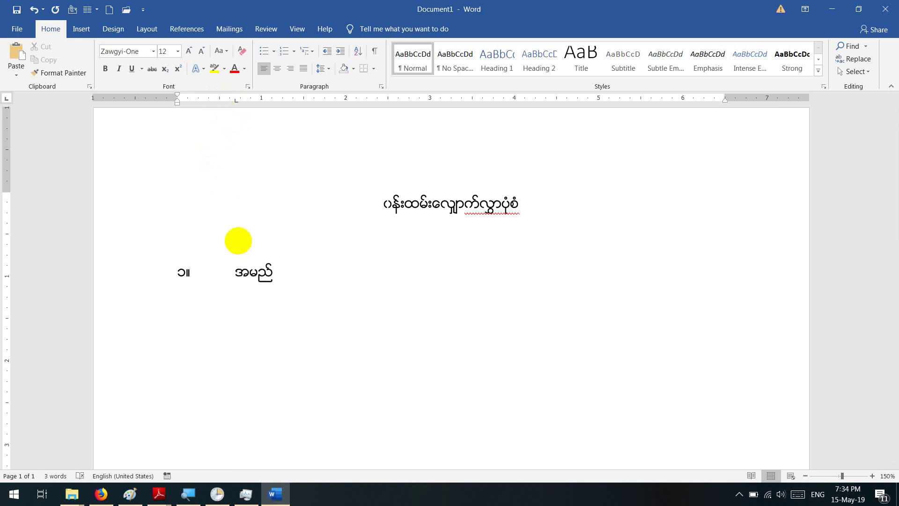
{"action": "left_click", "coordinate": [357, 99]}
{"action": "key", "text": "Tab"}
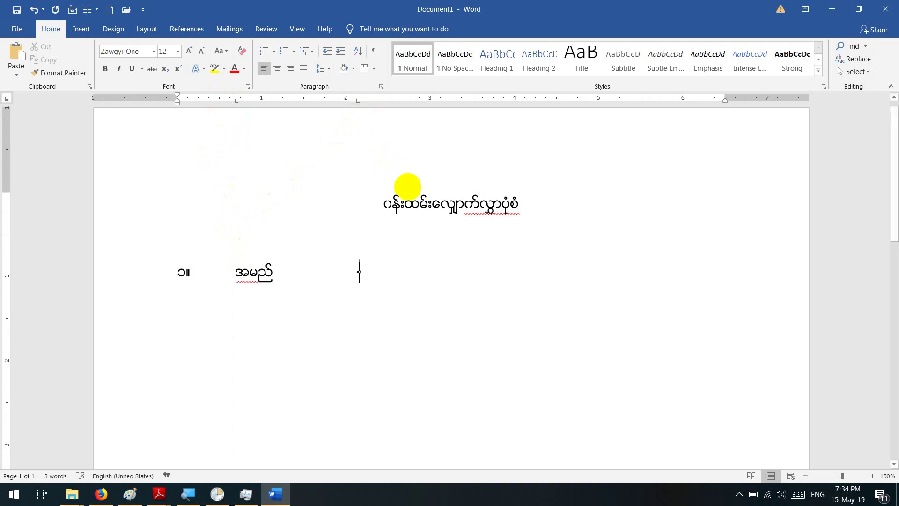
{"action": "left_click", "coordinate": [388, 99]}
{"action": "key", "text": "Tab"}
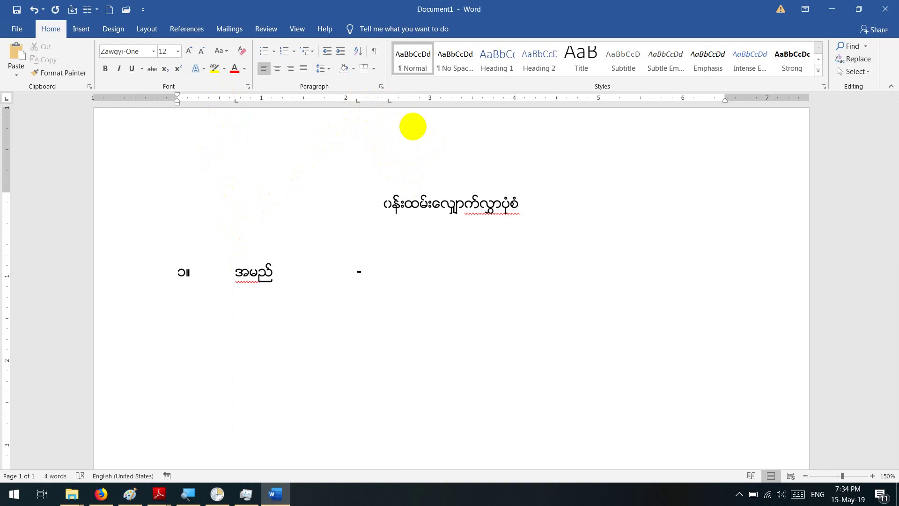
{"action": "type", "text": "ကိုကို"}
Step: Add row ၂။ အသက် - 4654 on the same stops, undoing a stray third-row entry
{"action": "key", "text": "Return"}
{"action": "type", "text": "၂။"}
{"action": "key", "text": "Tab"}
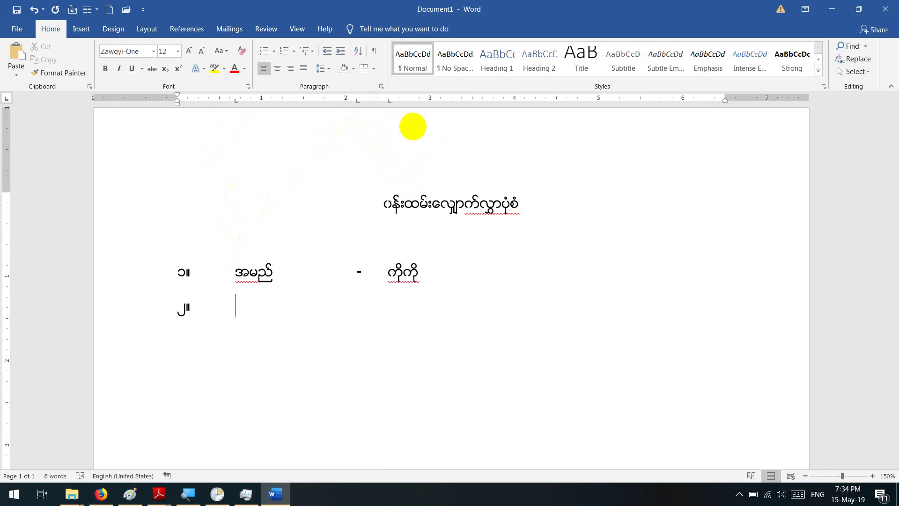
{"action": "type", "text": "အဘက်"}
{"action": "key", "text": "Tab"}
{"action": "type", "text": "-"}
{"action": "key", "text": "Tab"}
{"action": "type", "text": "4654"}
{"action": "key", "text": "Return"}
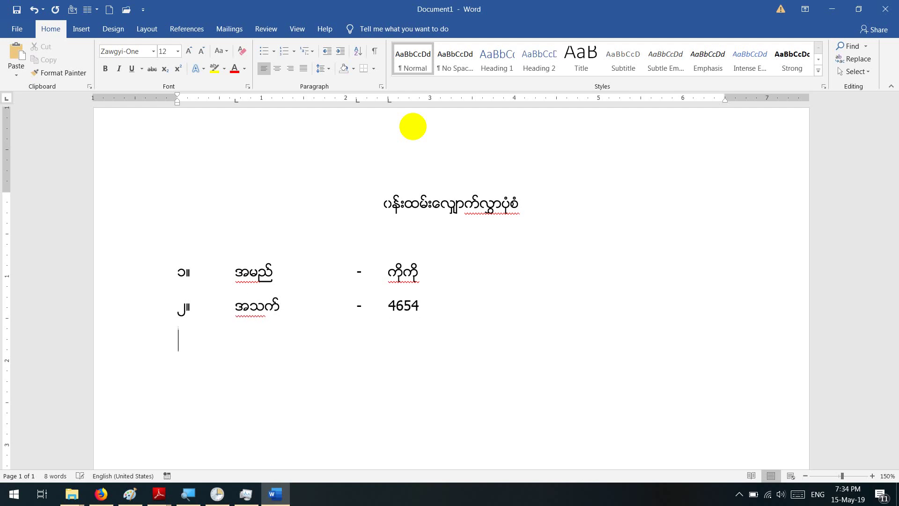
{"action": "type", "text": "46"}
{"action": "key", "text": "Tab"}
{"action": "type", "text": "465"}
{"action": "key", "text": "Tab"}
{"action": "type", "text": "4654"}
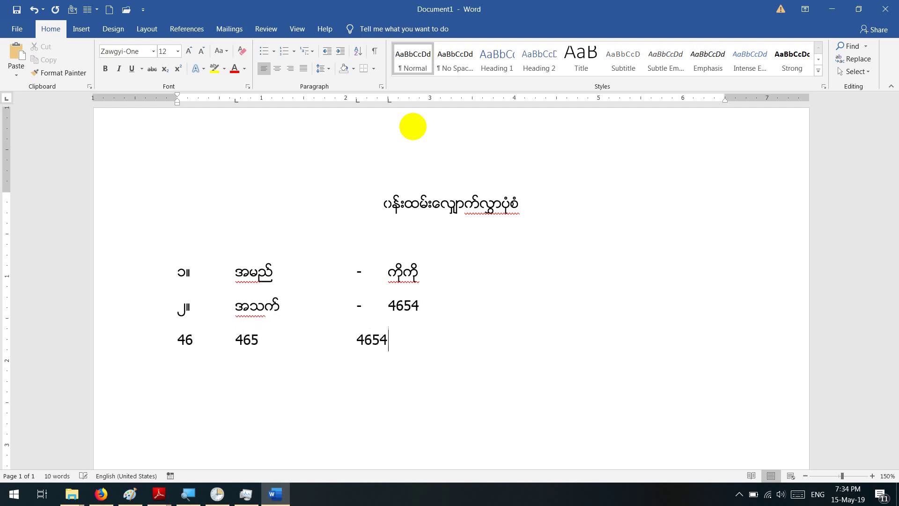
{"action": "type", "text": "4654"}
{"action": "key", "text": "ctrl+z"}
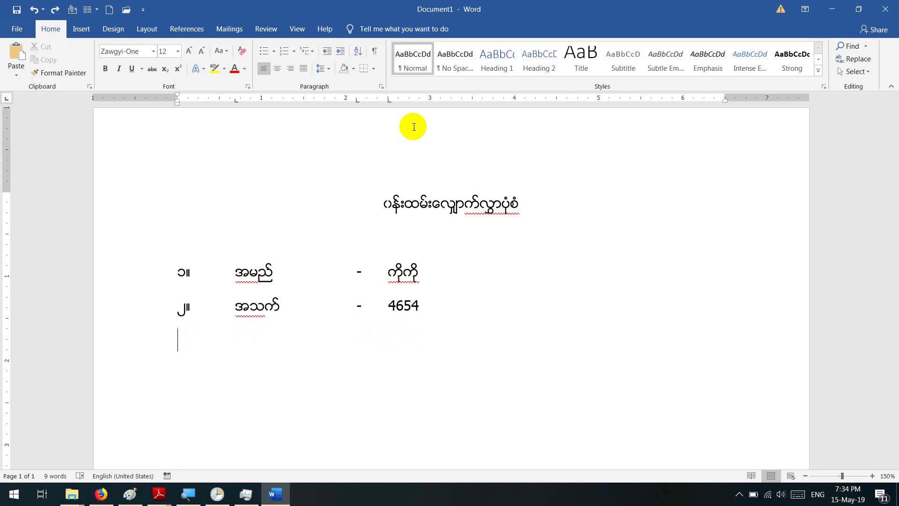
Step: Type the third tab-aligned row: 4, 454, a dash, and 4654654
{"action": "type", "text": "4"}
{"action": "key", "text": "Tab"}
{"action": "type", "text": "454"}
{"action": "key", "text": "Tab"}
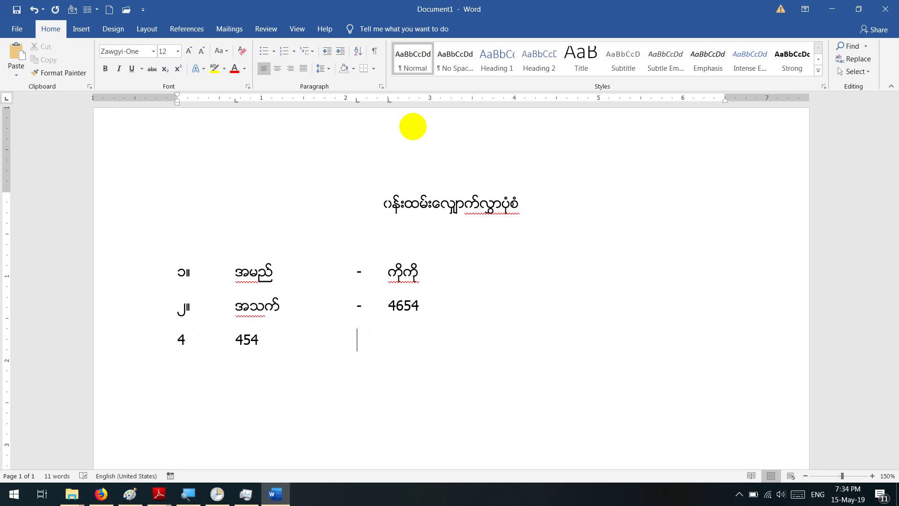
{"action": "type", "text": "-"}
{"action": "key", "text": "Tab"}
{"action": "type", "text": "4654654"}
{"action": "key", "text": "Return"}
Step: Add two short lines of Burmese sample text beneath the rows, then a blank line
{"action": "type", "text": "ေကနမသကတနသေက"}
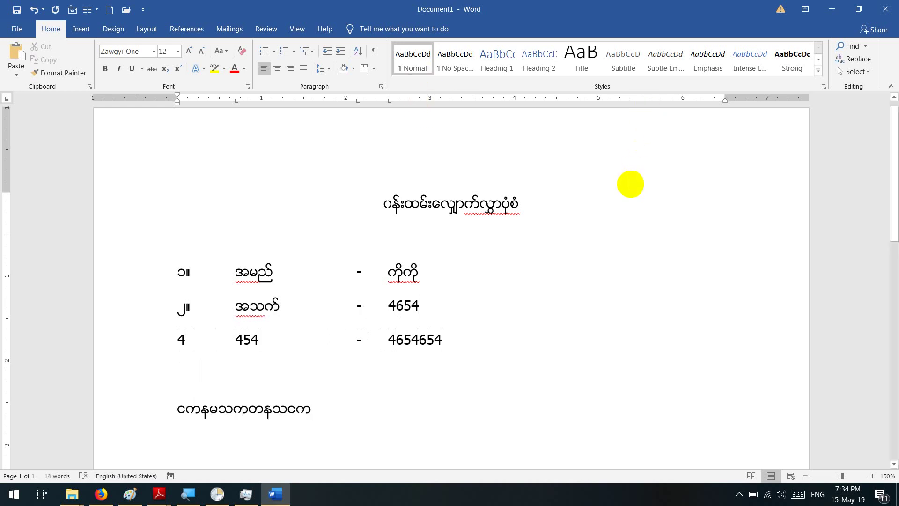
{"action": "key", "text": "Return"}
{"action": "type", "text": "ေတနကမသေက"}
{"action": "key", "text": "Return"}
{"action": "key", "text": "Return"}
{"action": "key", "text": "Return"}
{"action": "key", "text": "Return"}
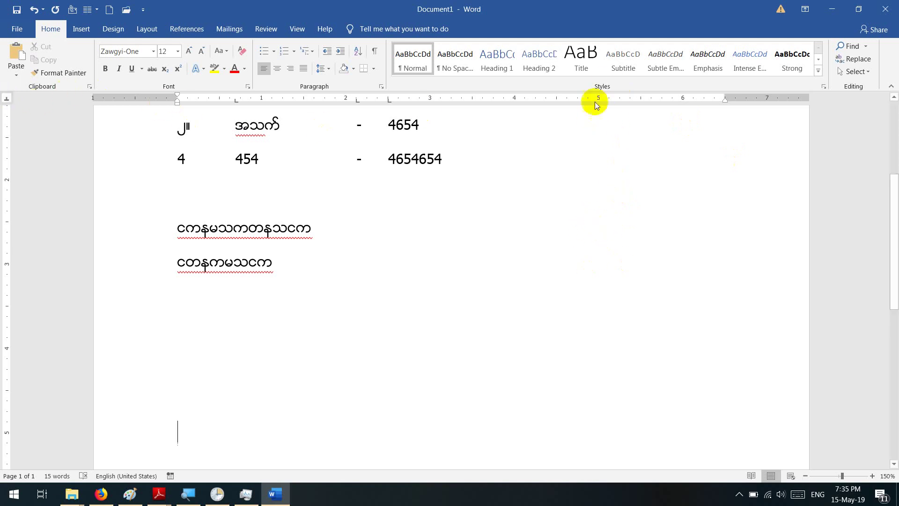
Step: Set a ruler tab stop near 5" and type a dashed signature line there
{"action": "left_click", "coordinate": [640, 99]}
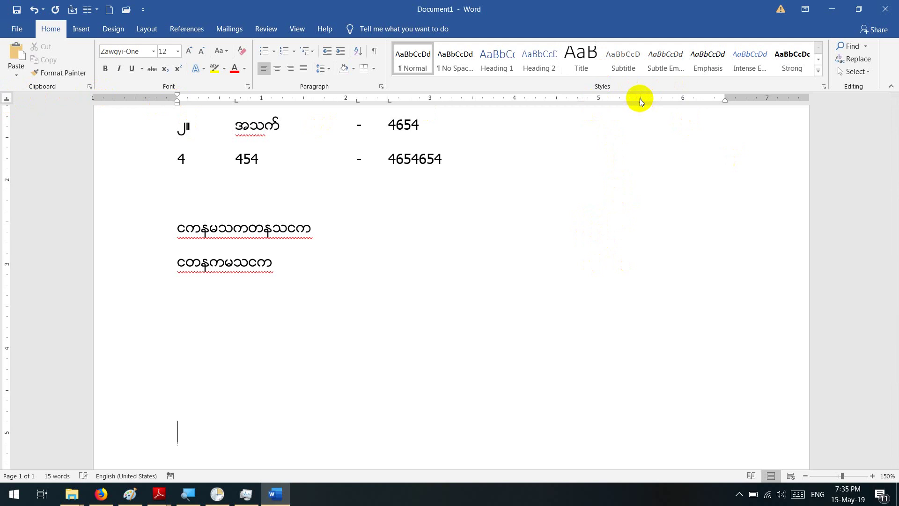
{"action": "key", "text": "Tab"}
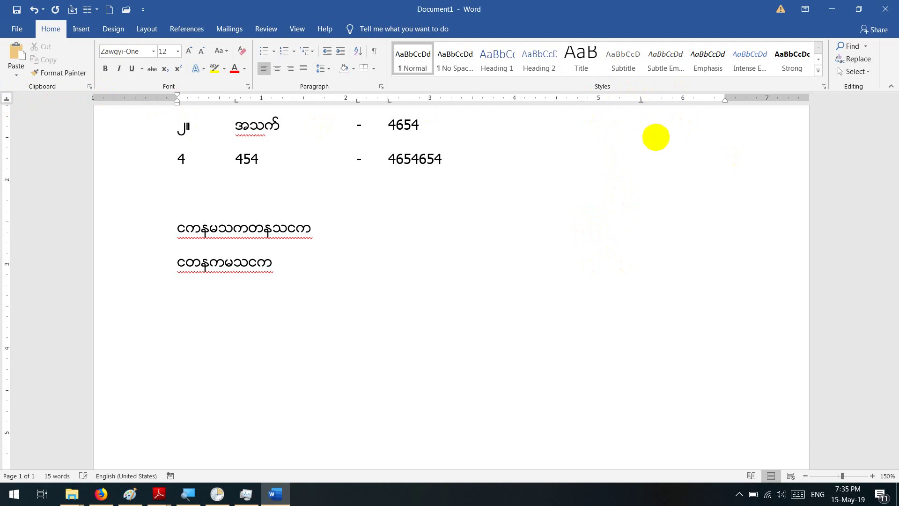
{"action": "key", "text": "Tab"}
Step: Label the signature line with လက်မှတ် at the right-side tab stop
{"action": "key", "text": "Tab"}
{"action": "key", "text": "Tab"}
{"action": "type", "text": "-------------------"}
{"action": "type", "text": "----------"}
{"action": "key", "text": "Return"}
{"action": "key", "text": "Tab"}
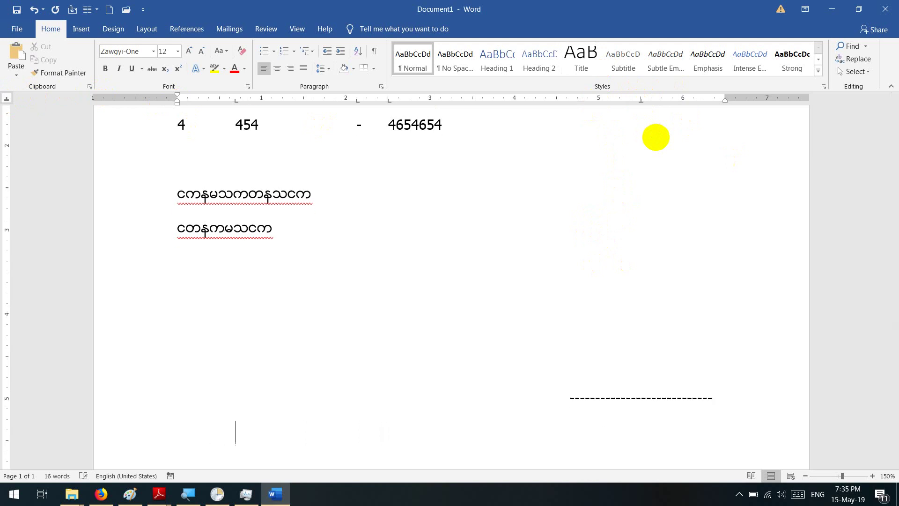
{"action": "key", "text": "Tab"}
{"action": "key", "text": "Tab"}
{"action": "key", "text": "Tab"}
{"action": "type", "text": "လက်မှတ်"}
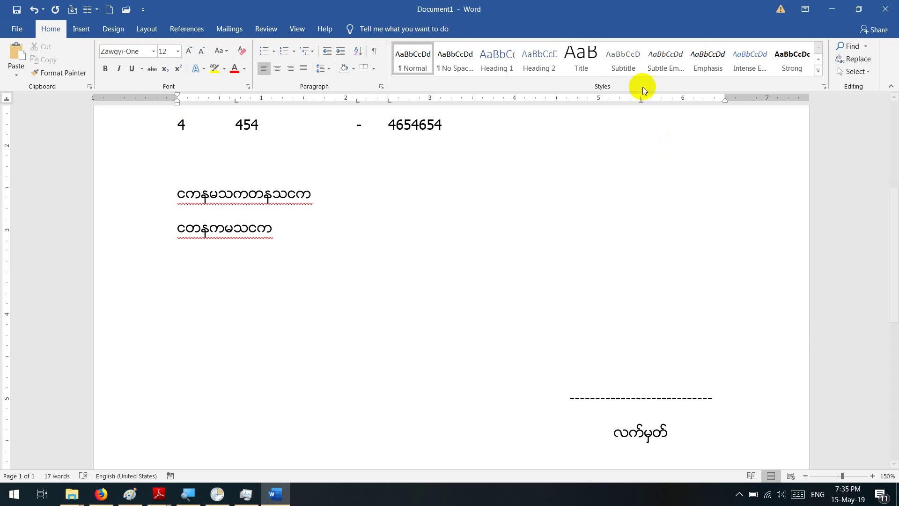
Step: Scroll back up and switch to the reference form in Adobe Reader
{"action": "scroll", "coordinate": [576, 257], "scroll_direction": "up", "scroll_amount": 3}
{"action": "scroll", "coordinate": [579, 263], "scroll_direction": "up", "scroll_amount": 1}
{"action": "key", "text": "alt+Tab"}
{"action": "scroll", "coordinate": [370, 253], "scroll_direction": "down", "scroll_amount": 3}
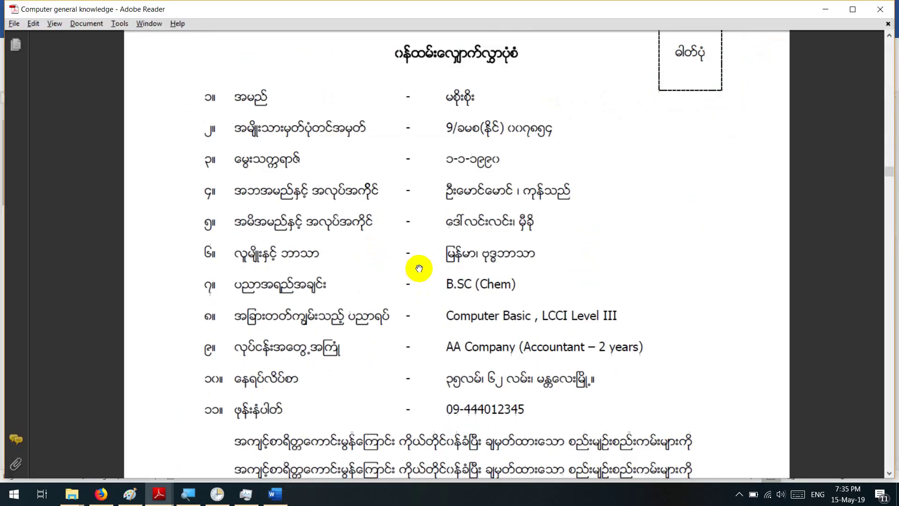
{"action": "scroll", "coordinate": [417, 267], "scroll_direction": "down", "scroll_amount": 3}
{"action": "scroll", "coordinate": [464, 300], "scroll_direction": "down", "scroll_amount": 2}
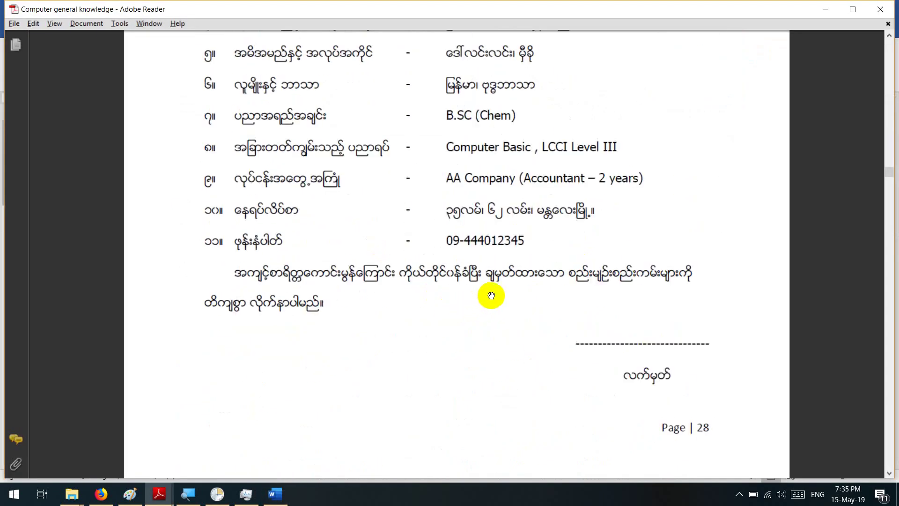
{"action": "scroll", "coordinate": [490, 309], "scroll_direction": "up", "scroll_amount": 3}
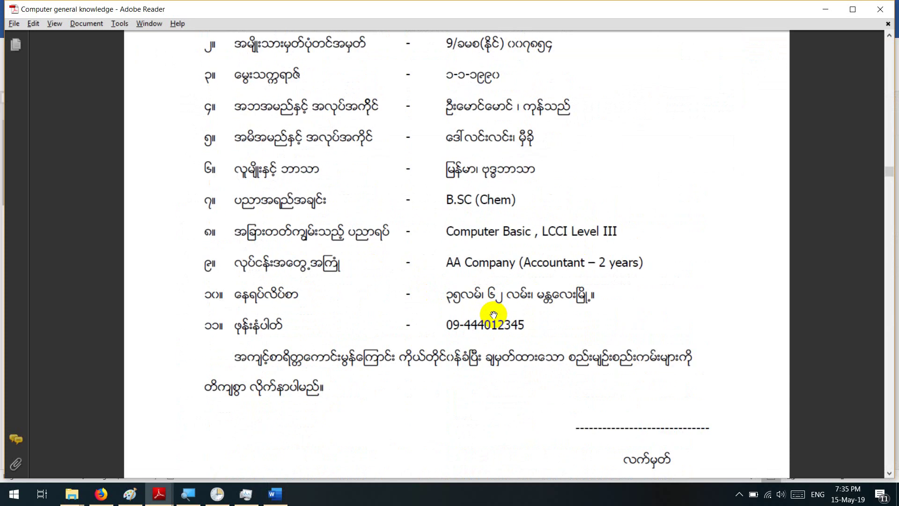
{"action": "scroll", "coordinate": [496, 314], "scroll_direction": "up", "scroll_amount": 4}
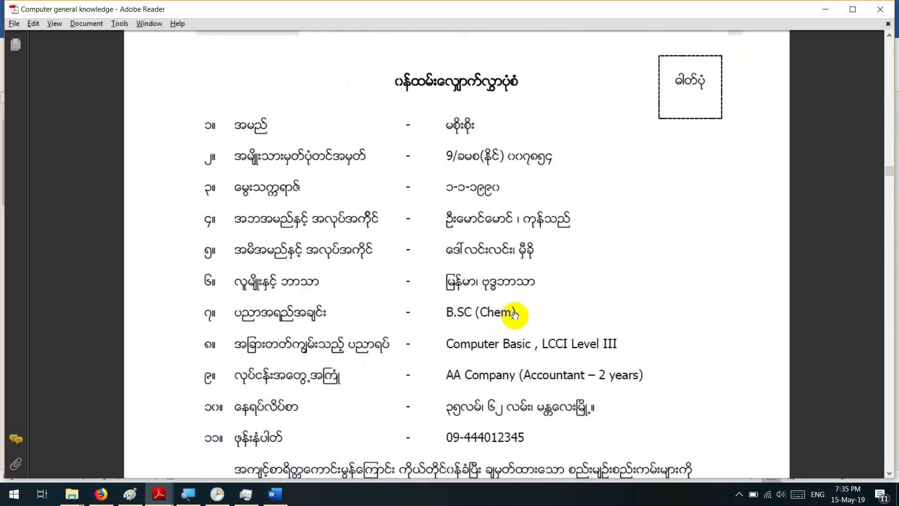